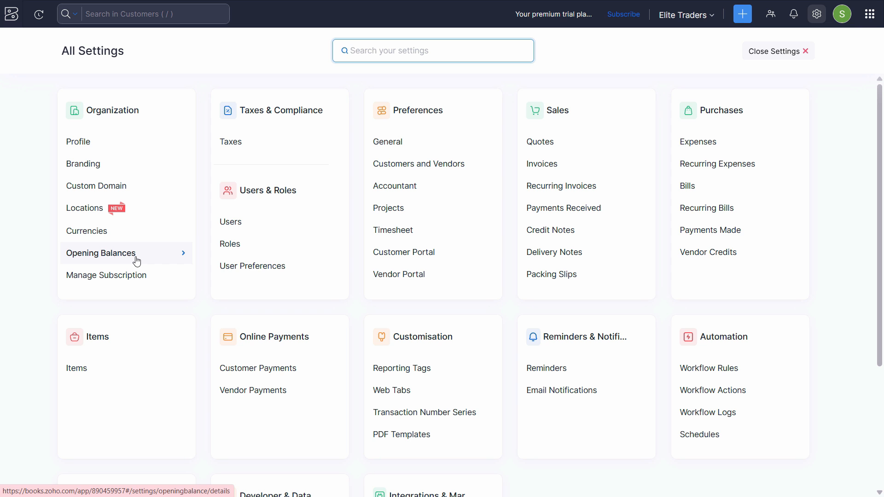
- Open the organization's Opening Balances settings and bring the migration date into view
{"action": "left_click", "coordinate": [136, 261]}
{"action": "scroll", "coordinate": [395, 229], "scroll_direction": "down", "scroll_amount": 5}
{"action": "scroll", "coordinate": [413, 240], "scroll_direction": "up", "scroll_amount": 3}
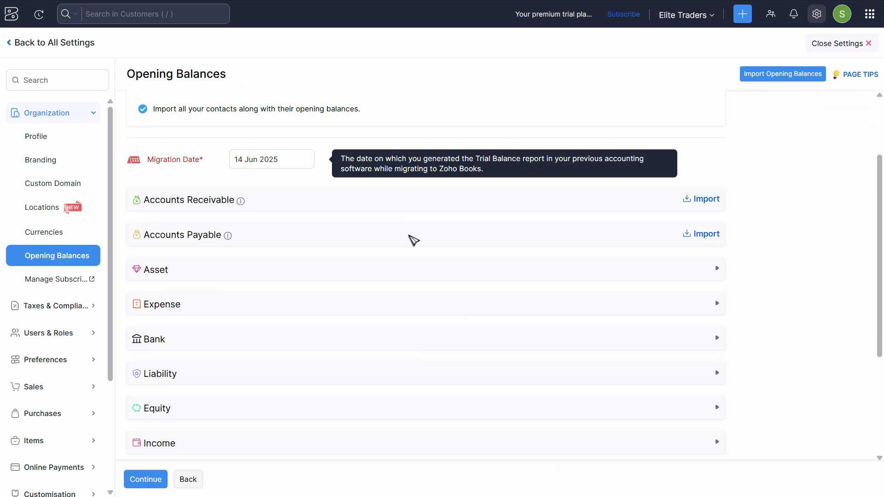
{"action": "scroll", "coordinate": [409, 236], "scroll_direction": "up", "scroll_amount": 1}
- Set the migration date for the opening balances to 01 Jan 2025
{"action": "left_click_drag", "start_coordinate": [280, 203], "coordinate": [139, 213]}
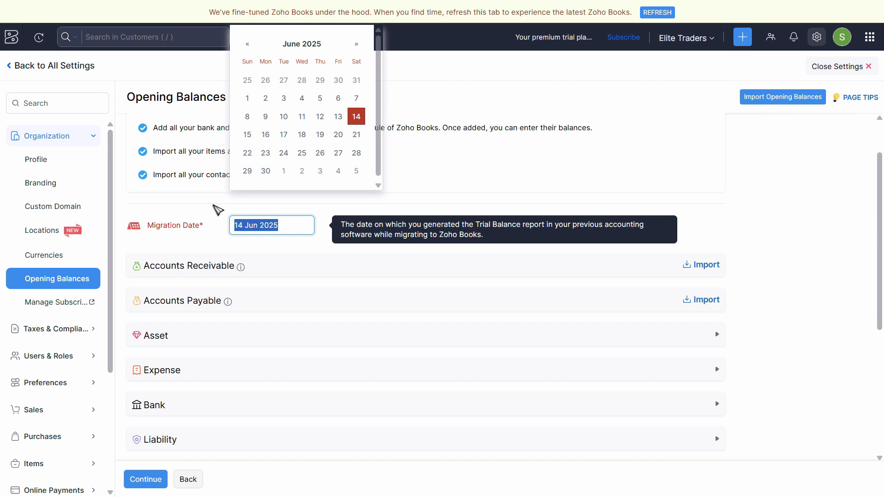
{"action": "key", "text": "alt+Tab"}
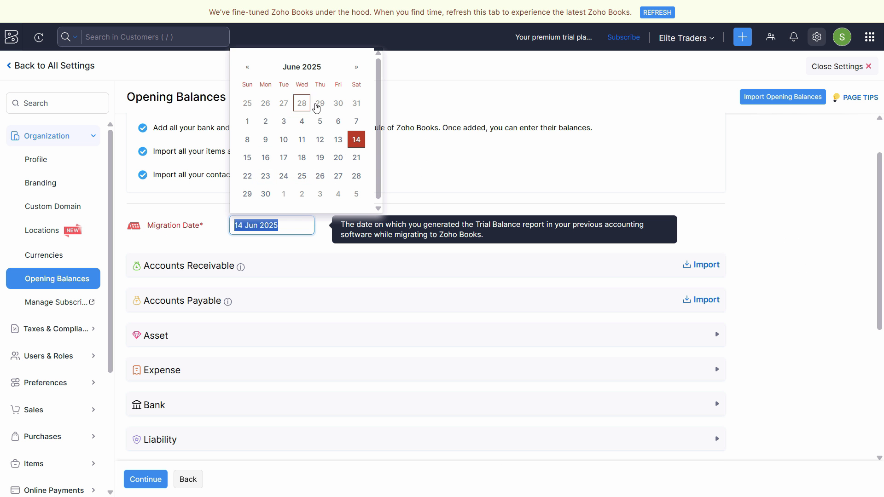
{"action": "left_click", "coordinate": [297, 68]}
{"action": "left_click", "coordinate": [254, 118]}
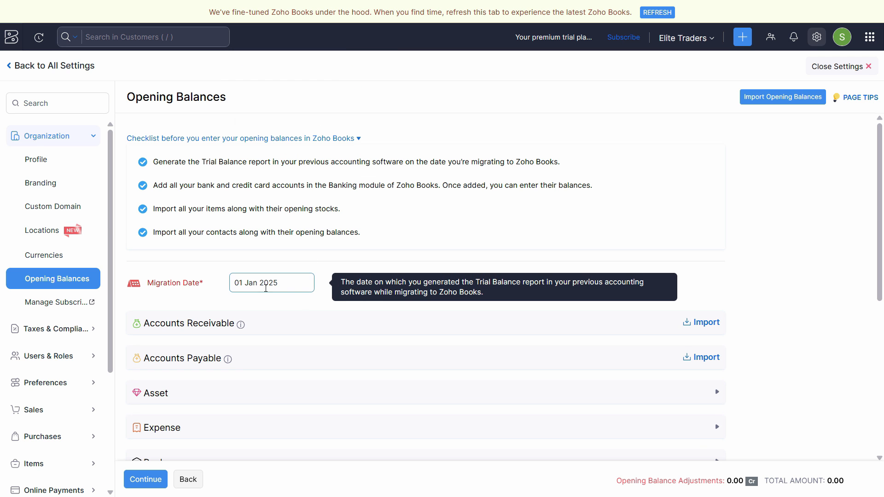
- Review the opening balance account sections, then examine the debtors and creditors rows in the Elite Traders opening balances PDF
{"action": "scroll", "coordinate": [298, 288], "scroll_direction": "down", "scroll_amount": 3}
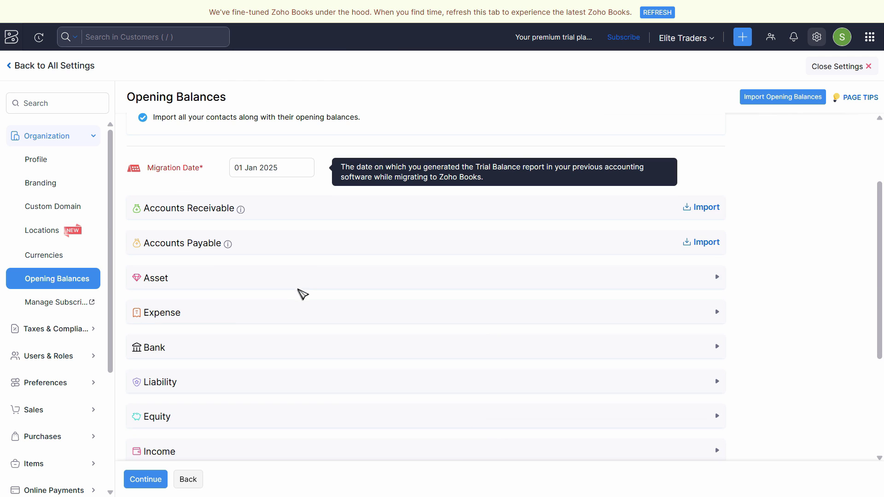
{"action": "scroll", "coordinate": [156, 345], "scroll_direction": "down", "scroll_amount": 1}
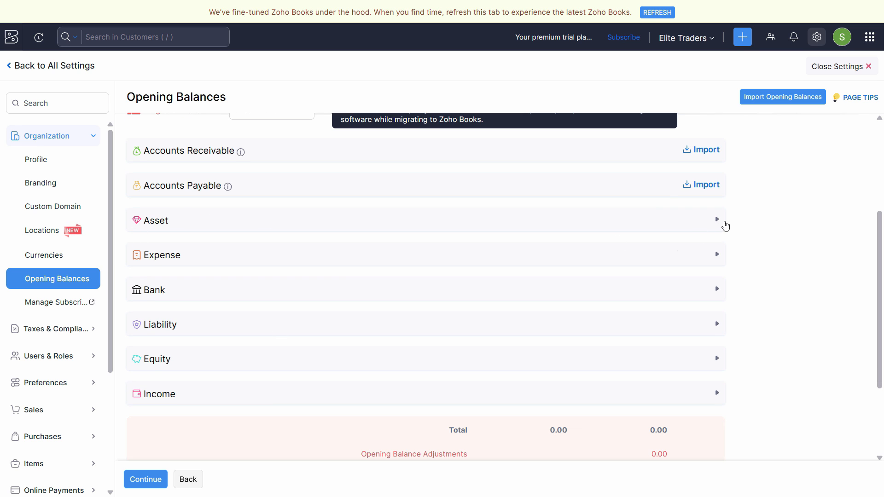
{"action": "key", "text": "alt+Tab"}
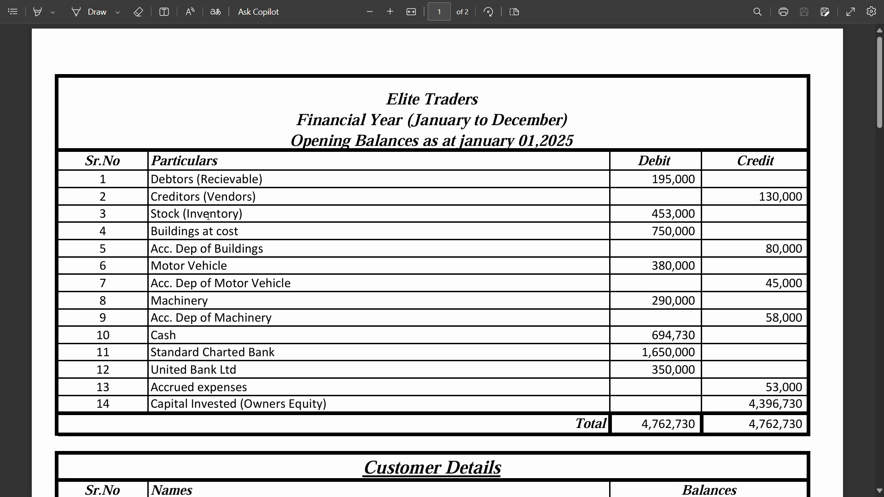
{"action": "left_click_drag", "start_coordinate": [167, 180], "coordinate": [237, 180]}
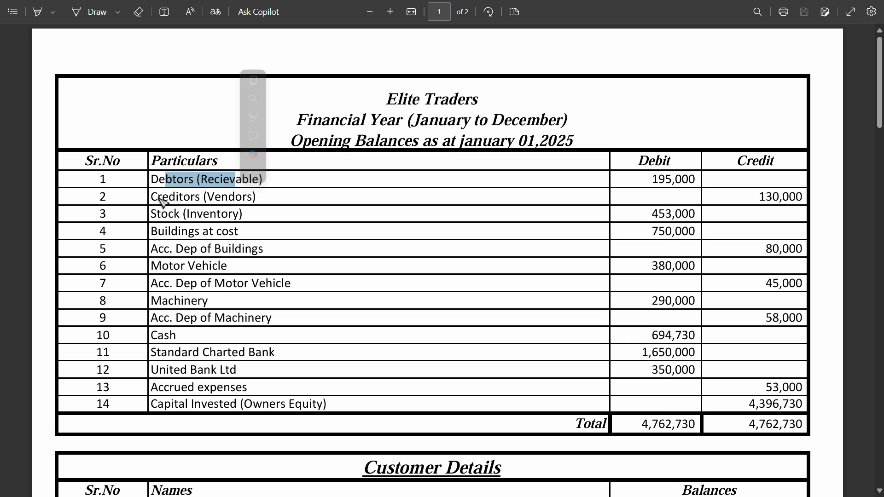
{"action": "left_click_drag", "start_coordinate": [151, 198], "coordinate": [215, 201]}
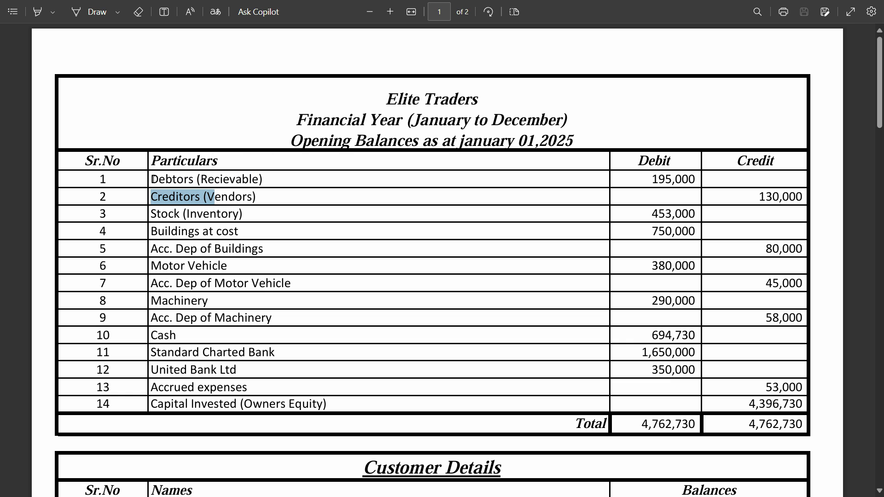
{"action": "double_click", "coordinate": [156, 179]}
{"action": "left_click", "coordinate": [231, 177]}
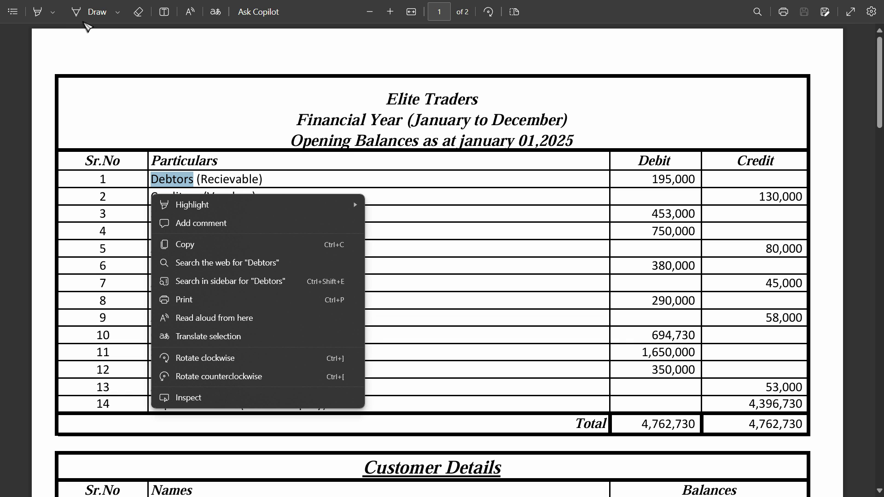
{"action": "left_click", "coordinate": [238, 180]}
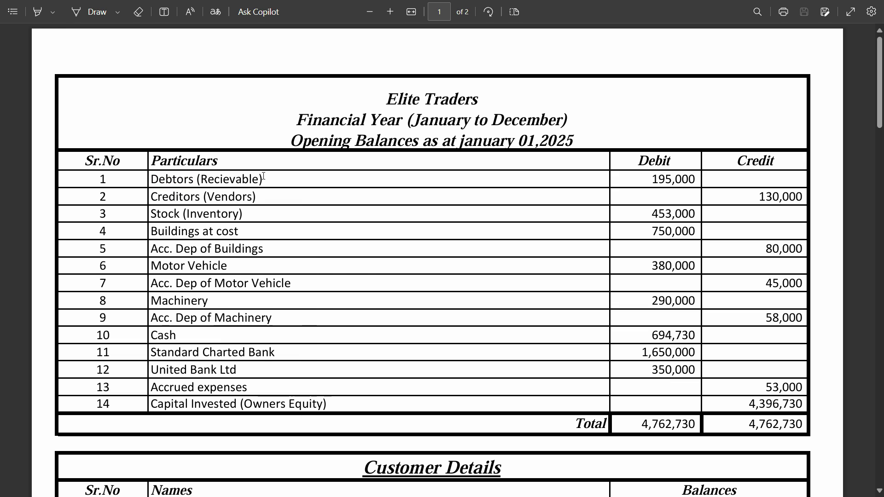
- Highlight Buildings at cost in the PDF and copy its 750,000 debit amount
{"action": "mouse_move", "coordinate": [151, 231]}
{"action": "left_mouse_down"}
{"action": "mouse_move", "coordinate": [239, 232]}
{"action": "mouse_move", "coordinate": [149, 232]}
{"action": "left_mouse_up"}
{"action": "left_click", "coordinate": [39, 12]}
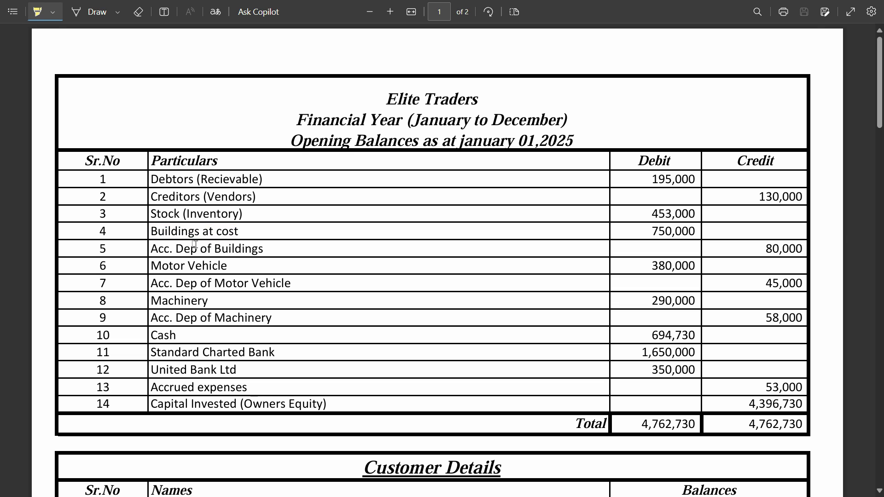
{"action": "triple_click", "coordinate": [669, 233]}
{"action": "left_click", "coordinate": [645, 250]}
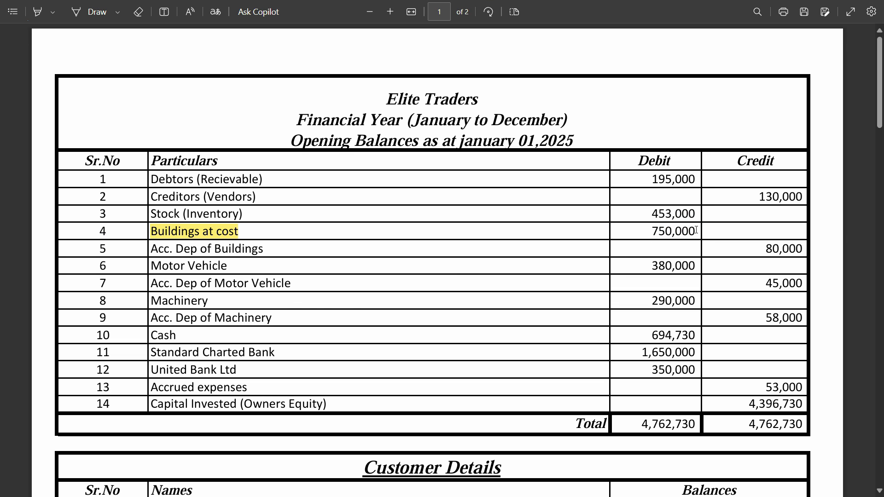
{"action": "left_click_drag", "start_coordinate": [696, 230], "coordinate": [657, 231]}
{"action": "left_click", "coordinate": [658, 232]}
{"action": "double_click", "coordinate": [658, 232]}
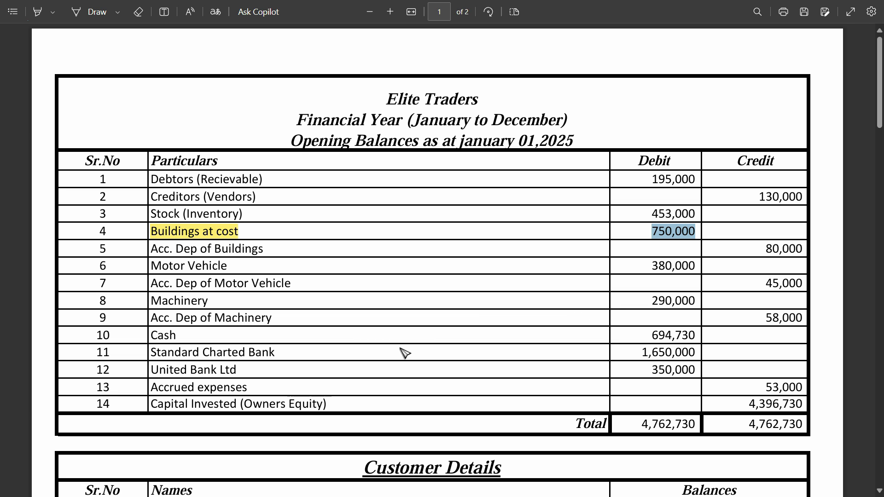
- Switch to Zoho Books, expand the Asset accounts and enter 750000 as the debit for Buildings at cost
{"action": "key", "text": "alt+Tab"}
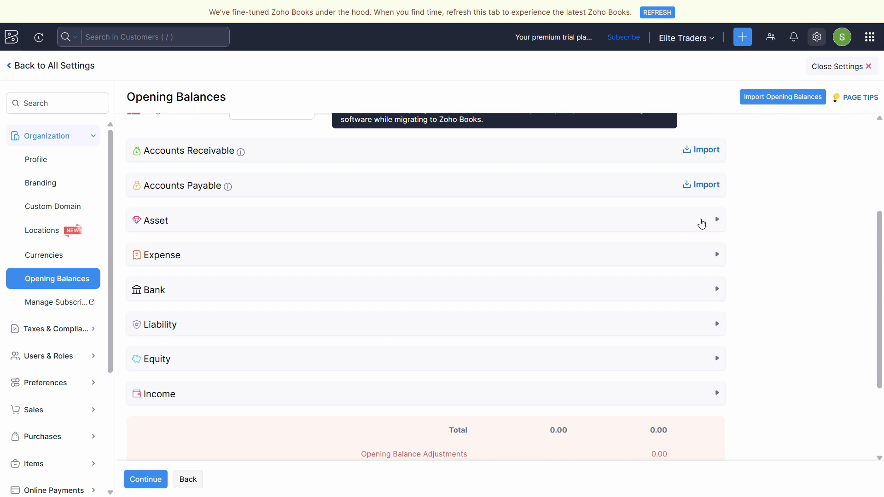
{"action": "left_click", "coordinate": [701, 223]}
{"action": "scroll", "coordinate": [175, 295], "scroll_direction": "down", "scroll_amount": 3}
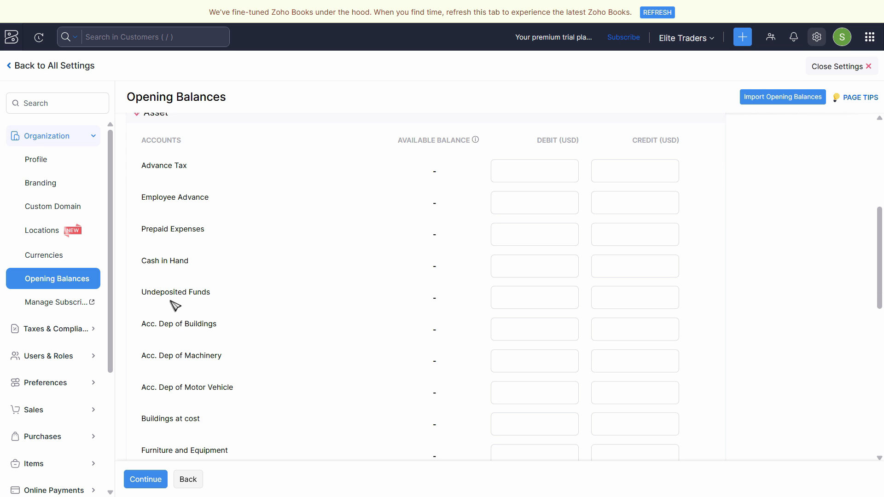
{"action": "scroll", "coordinate": [184, 378], "scroll_direction": "down", "scroll_amount": 3}
{"action": "key", "text": "alt+Tab"}
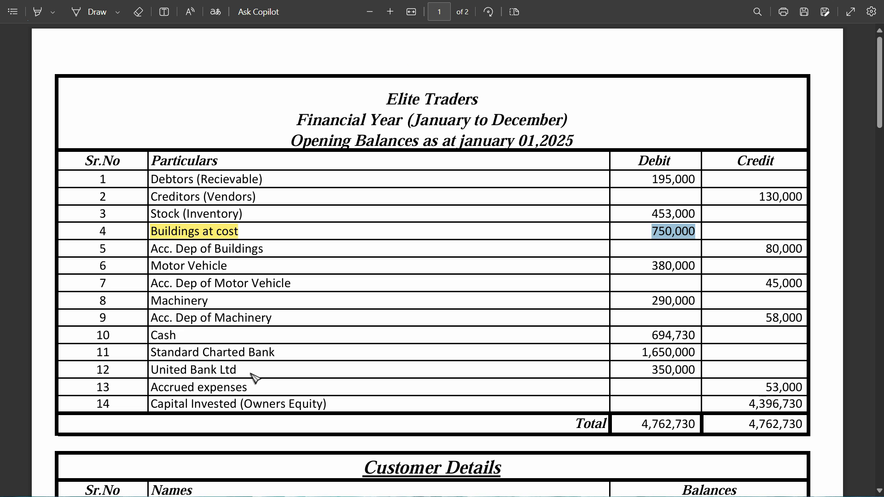
{"action": "key", "text": "alt+Tab"}
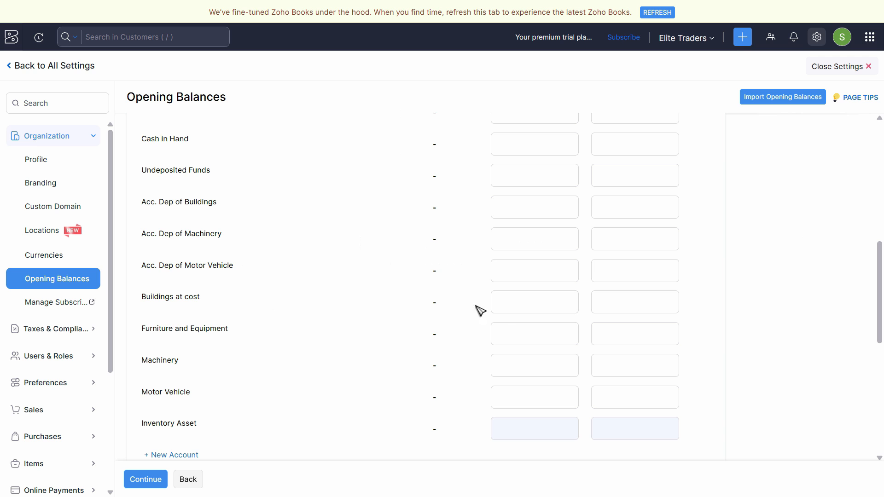
{"action": "scroll", "coordinate": [554, 318], "scroll_direction": "up", "scroll_amount": 7}
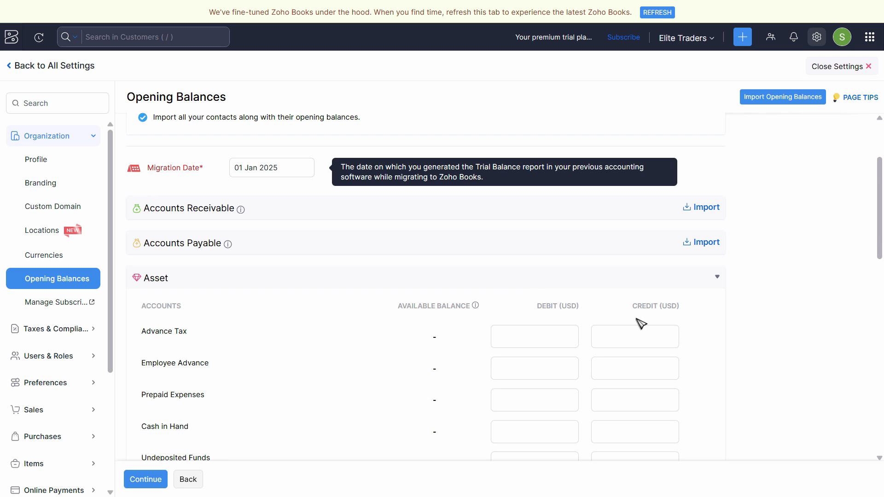
{"action": "scroll", "coordinate": [516, 347], "scroll_direction": "down", "scroll_amount": 5}
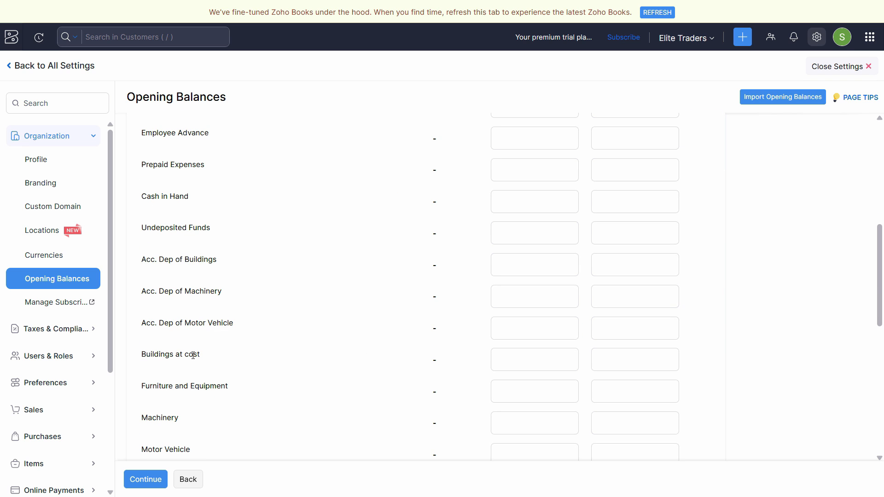
{"action": "left_click", "coordinate": [530, 359]}
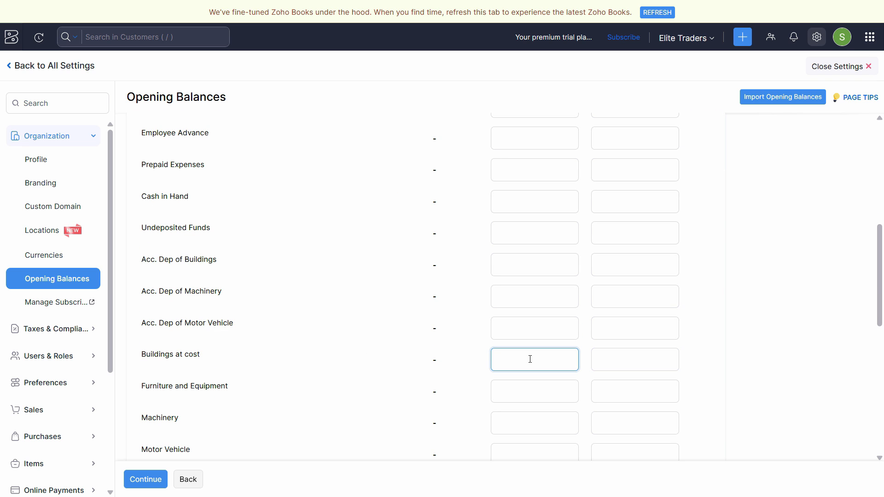
{"action": "type", "text": "750,000"}
- Copy the 80,000 credit of Acc. Dep of Buildings from the PDF into that account's credit in Zoho Books
{"action": "key", "text": "alt+Tab"}
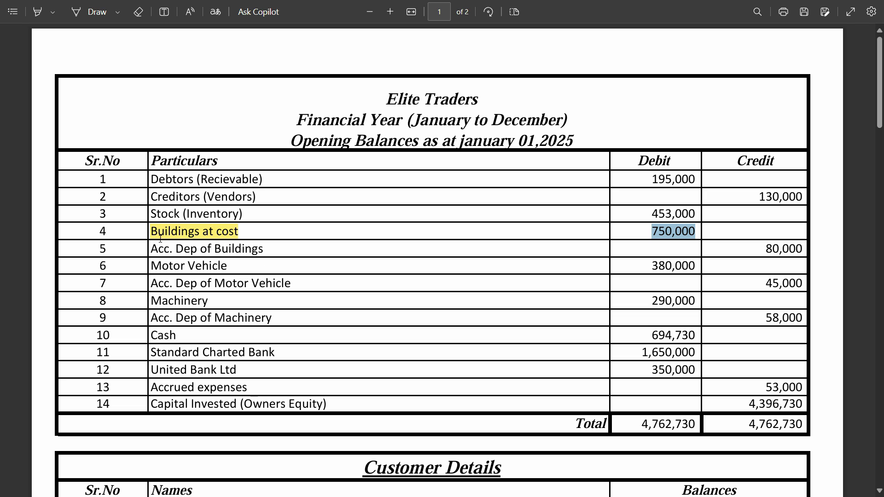
{"action": "triple_click", "coordinate": [799, 249]}
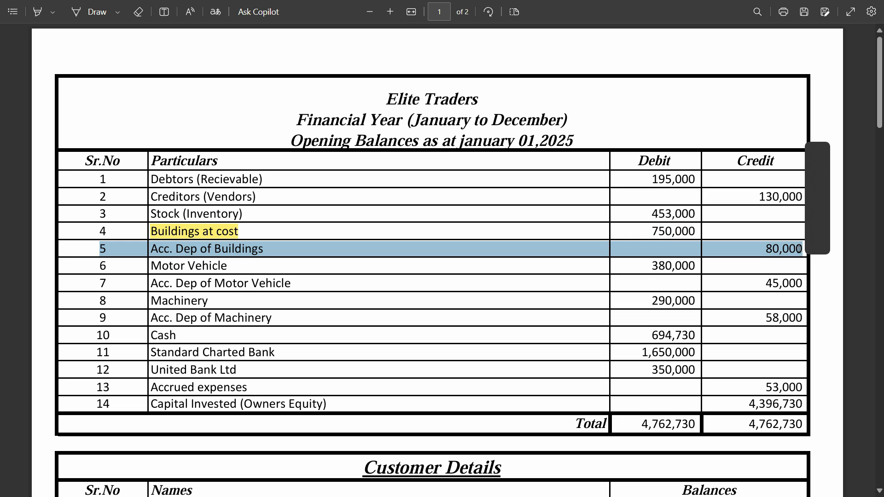
{"action": "double_click", "coordinate": [778, 253]}
{"action": "key", "text": "ctrl+c"}
{"action": "key", "text": "alt+Tab"}
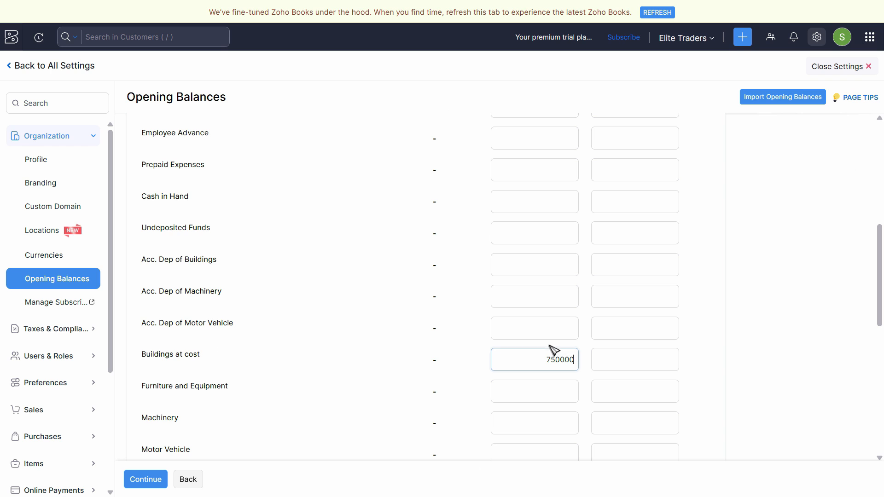
{"action": "scroll", "coordinate": [641, 409], "scroll_direction": "down", "scroll_amount": 1}
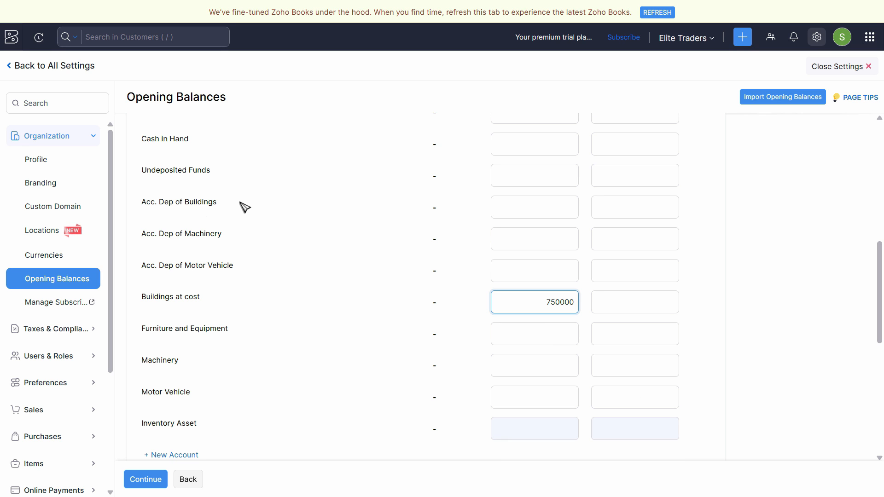
{"action": "left_click", "coordinate": [632, 215]}
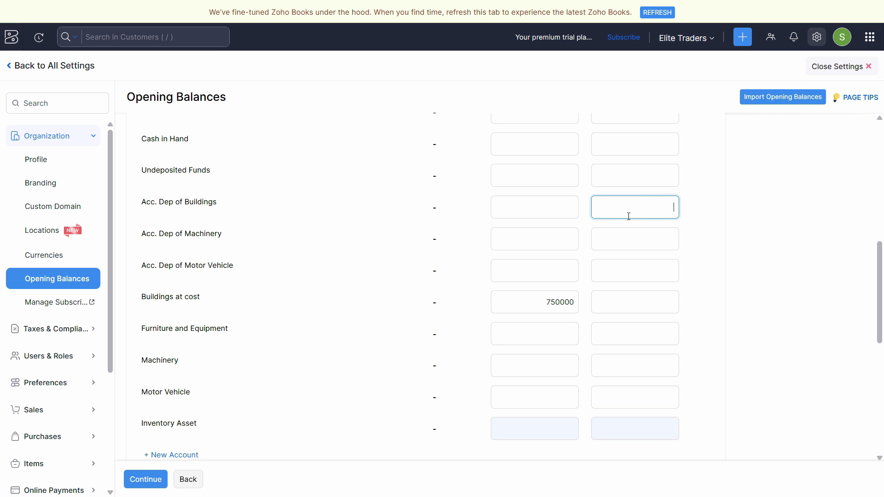
{"action": "key", "text": "ctrl+v"}
- Switch to the PDF, highlight Motor Vehicle and copy its 380,000 debit amount
{"action": "key", "text": "alt+Tab"}
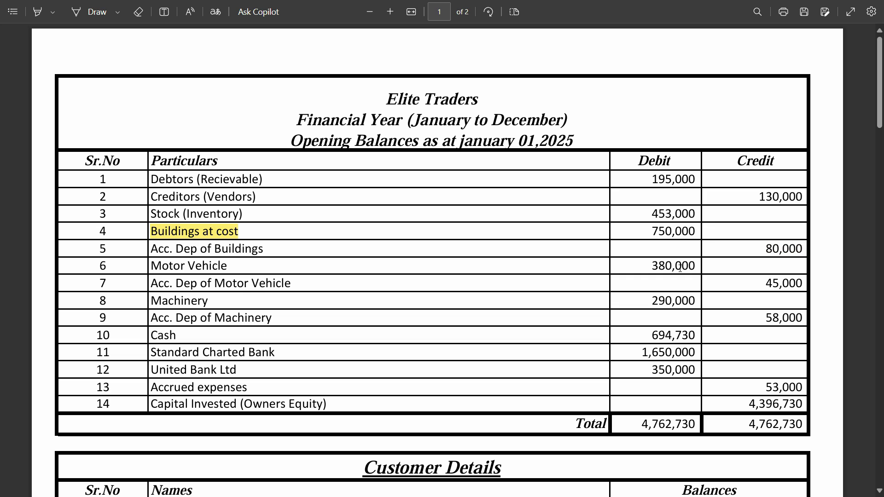
{"action": "double_click", "coordinate": [679, 267]}
{"action": "left_click_drag", "start_coordinate": [231, 262], "coordinate": [156, 266]}
{"action": "left_click", "coordinate": [183, 261]}
{"action": "left_click", "coordinate": [37, 12]}
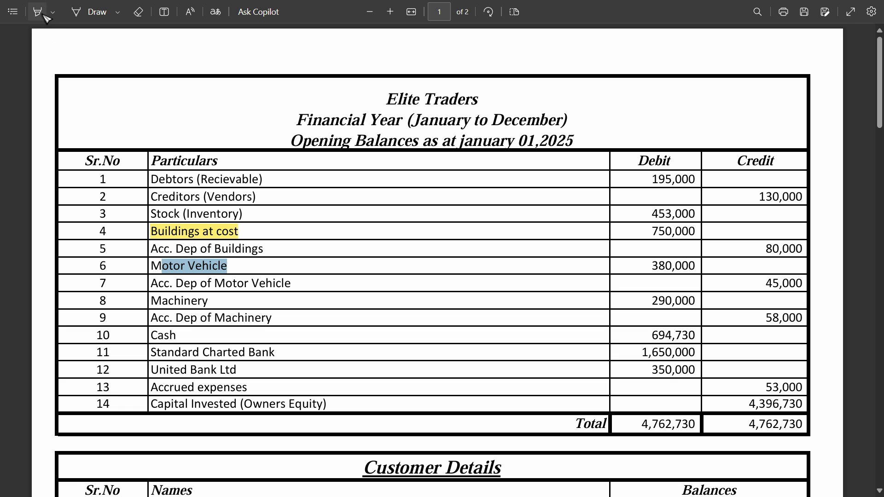
{"action": "left_click_drag", "start_coordinate": [227, 266], "coordinate": [152, 266]}
{"action": "key", "text": "Escape"}
{"action": "left_click_drag", "start_coordinate": [648, 268], "coordinate": [685, 269]}
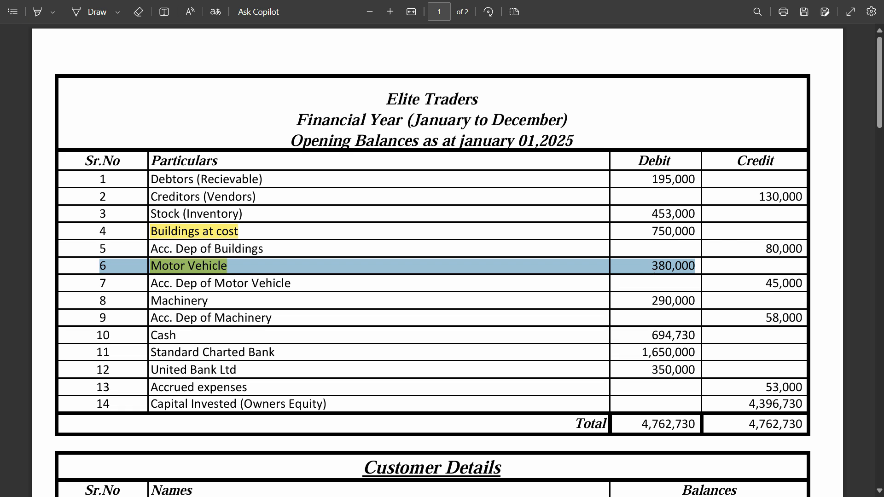
{"action": "double_click", "coordinate": [686, 269]}
{"action": "key", "text": "ctrl+c"}
- Return to Zoho Books and enter 380000 as the debit for the Motor Vehicle asset account
{"action": "key", "text": "alt+Tab"}
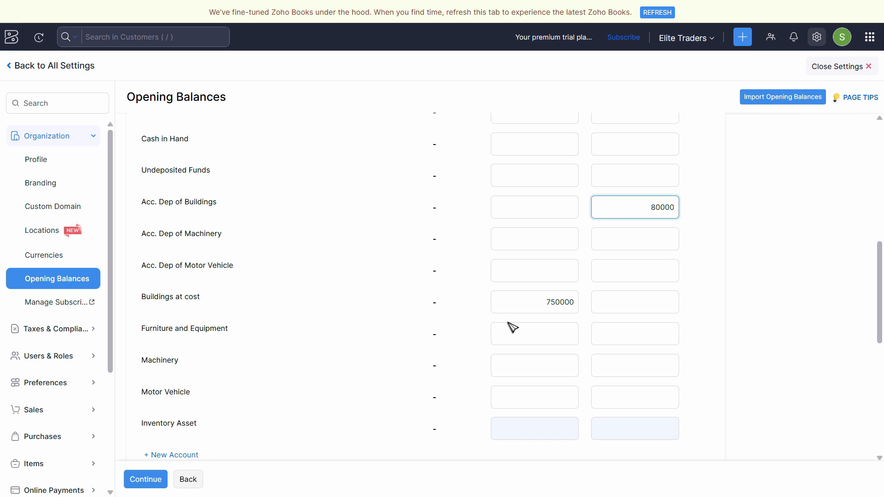
{"action": "key", "text": "alt+Tab"}
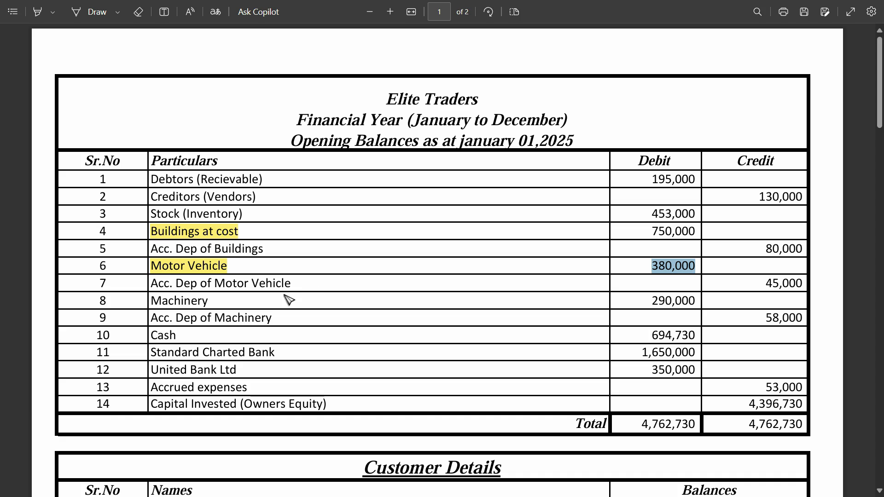
{"action": "key", "text": "alt+Tab"}
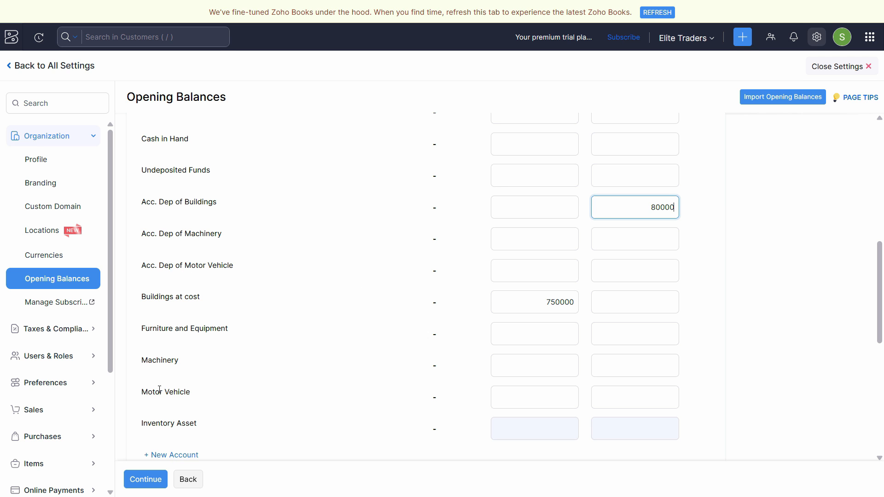
{"action": "left_click_drag", "start_coordinate": [159, 390], "coordinate": [457, 402]}
{"action": "left_click", "coordinate": [517, 396]}
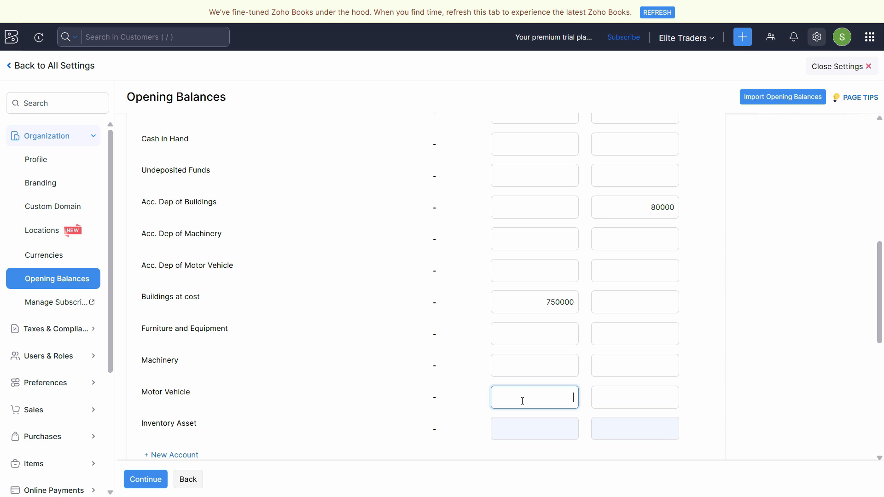
{"action": "key", "text": "ctrl+v"}
- Copy the 45,000 credit of Acc. Dep of Motor Vehicle from the PDF into that account's credit in Zoho Books
{"action": "key", "text": "alt+Tab"}
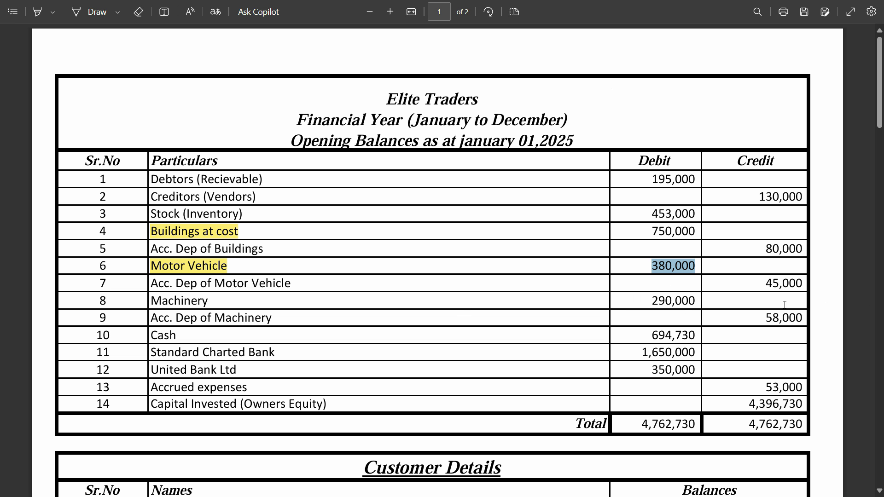
{"action": "triple_click", "coordinate": [797, 286]}
{"action": "double_click", "coordinate": [786, 287]}
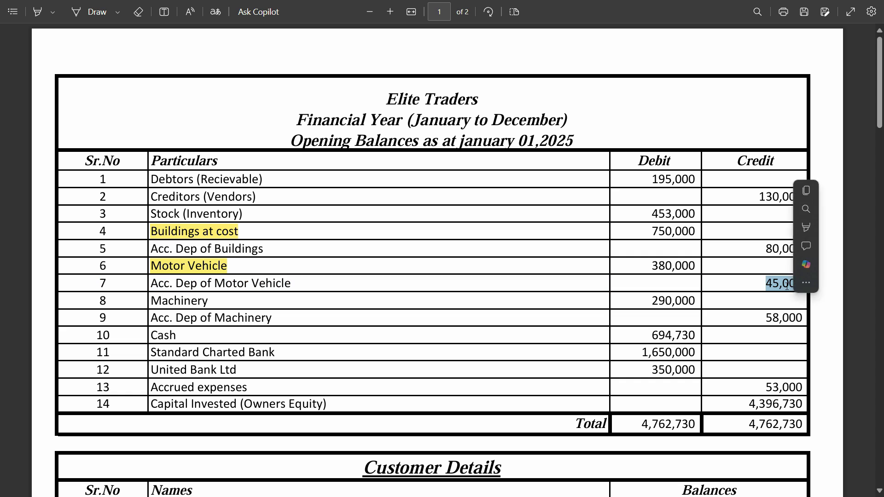
{"action": "key", "text": "ctrl+c"}
{"action": "key", "text": "alt+Tab"}
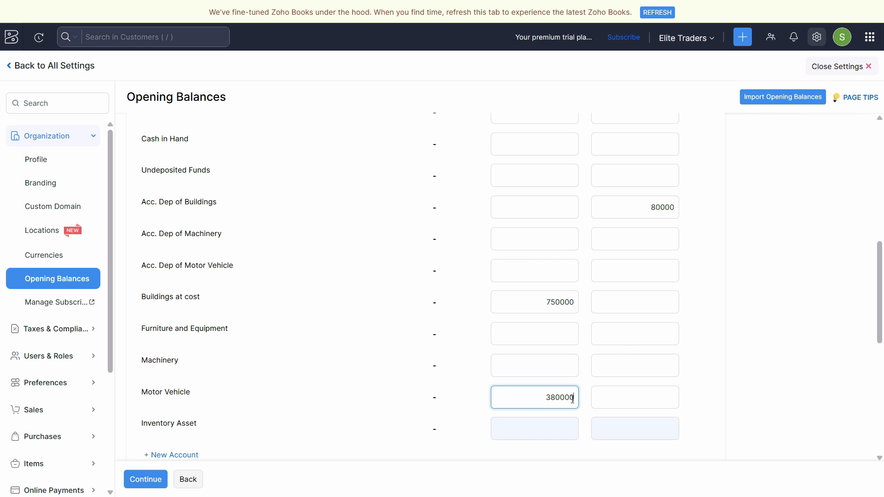
{"action": "left_click", "coordinate": [637, 271]}
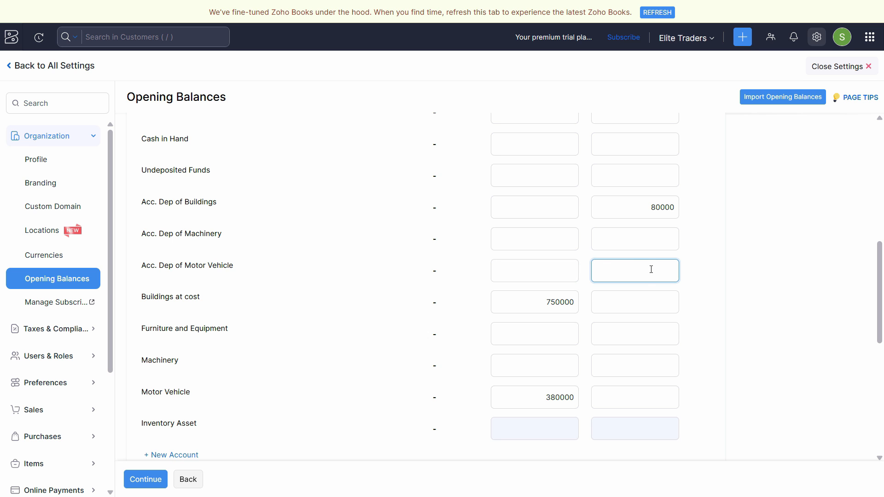
{"action": "key", "text": "ctrl+v"}
{"action": "left_click", "coordinate": [640, 304]}
- Copy the 290,000 debit of Machinery from the PDF into the Machinery account's debit in Zoho Books
{"action": "key", "text": "alt+Tab"}
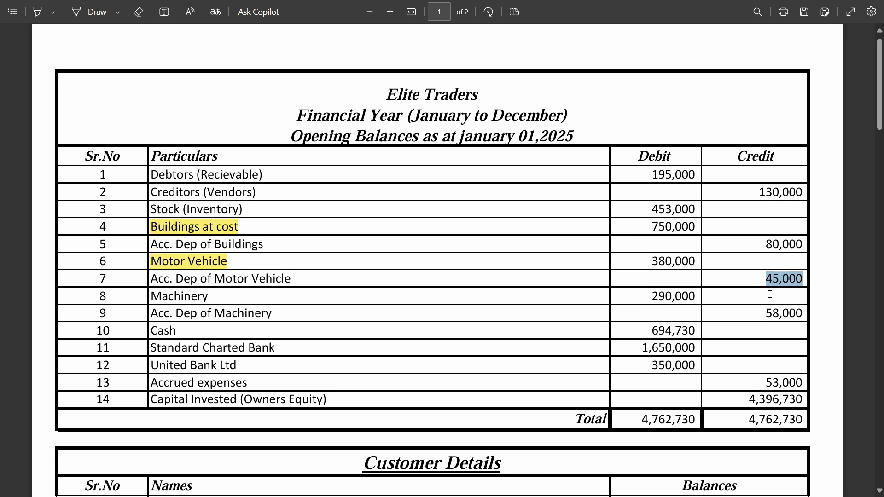
{"action": "scroll", "coordinate": [770, 294], "scroll_direction": "down", "scroll_amount": 1}
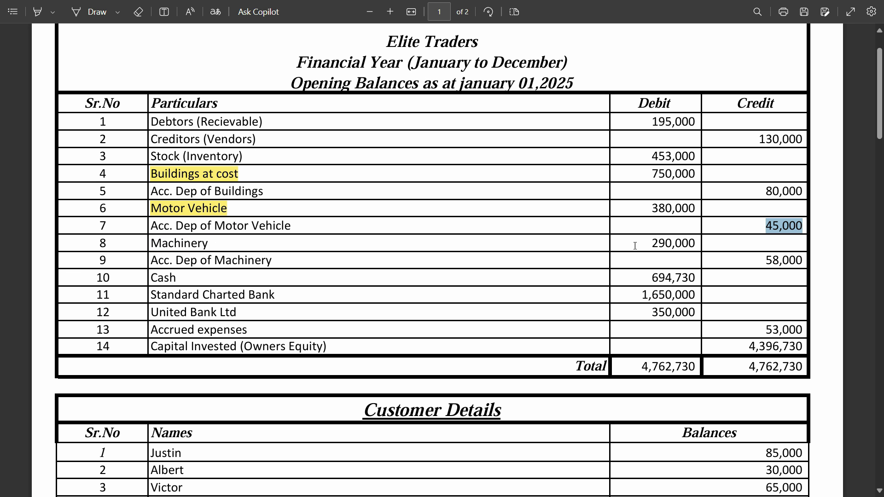
{"action": "left_click_drag", "start_coordinate": [635, 246], "coordinate": [697, 243]}
{"action": "key", "text": "ctrl+c"}
{"action": "key", "text": "alt+Tab"}
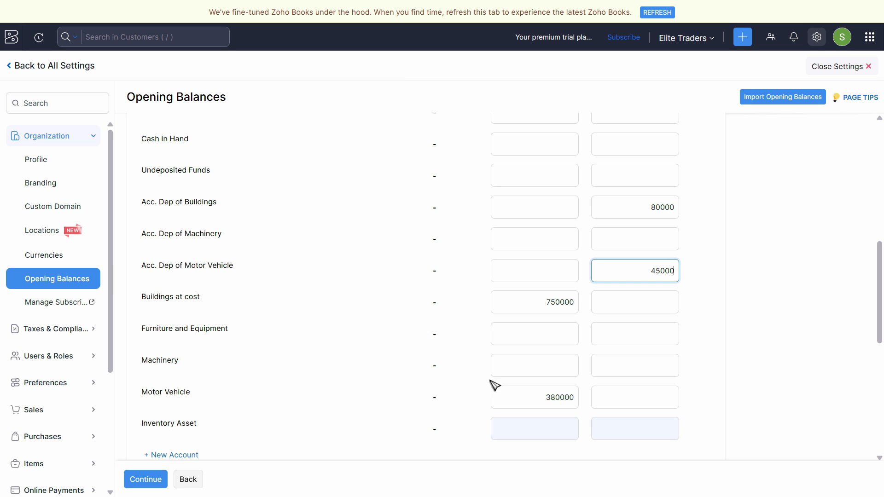
{"action": "left_click", "coordinate": [511, 366]}
{"action": "key", "text": "ctrl+v"}
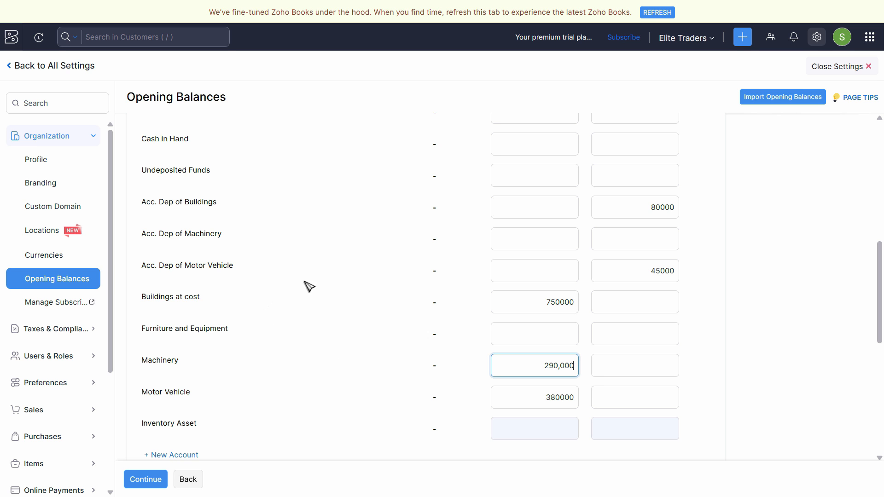
- Copy the 58,000 credit of Acc. Dep of Machinery from the PDF into that account's credit in Zoho Books
{"action": "left_click", "coordinate": [617, 239]}
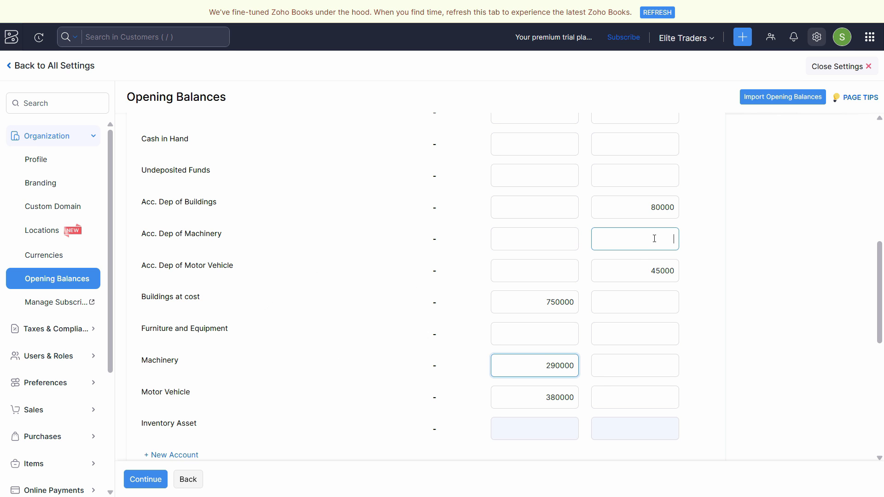
{"action": "key", "text": "alt+Tab"}
{"action": "double_click", "coordinate": [784, 260]}
{"action": "key", "text": "ctrl+c"}
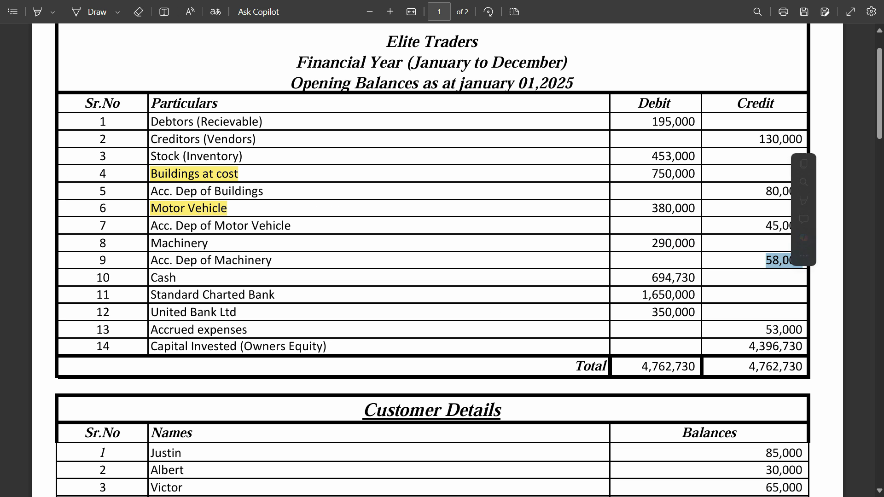
{"action": "key", "text": "alt+Tab"}
{"action": "key", "text": "ctrl+v"}
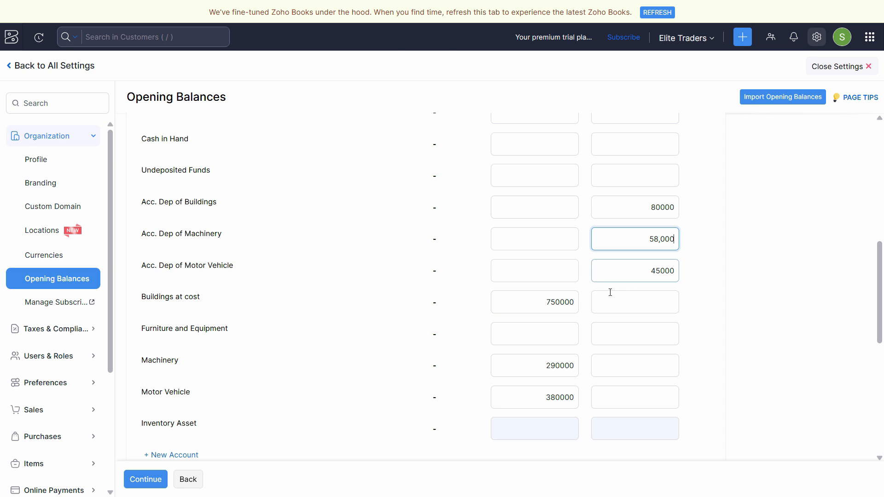
- Copy the 694,730 debit of Cash from the PDF into the Cash in Hand account's debit in Zoho Books
{"action": "key", "text": "alt+Tab"}
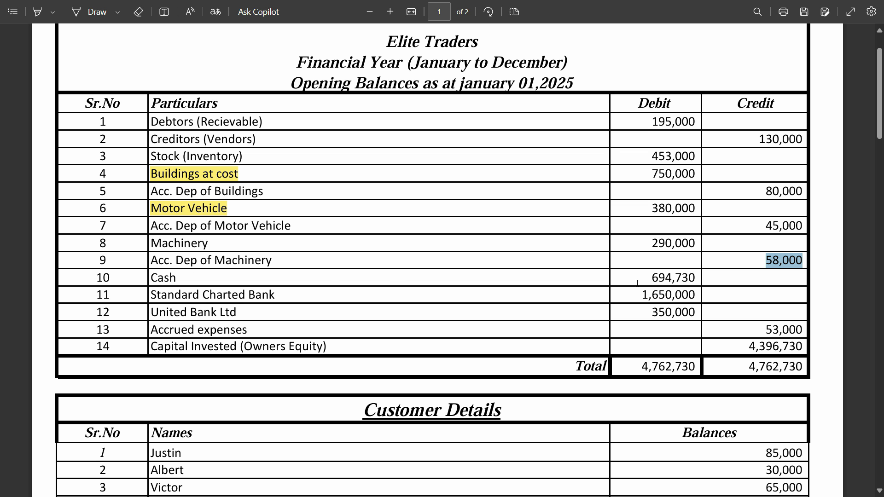
{"action": "double_click", "coordinate": [680, 278]}
{"action": "key", "text": "alt+Tab"}
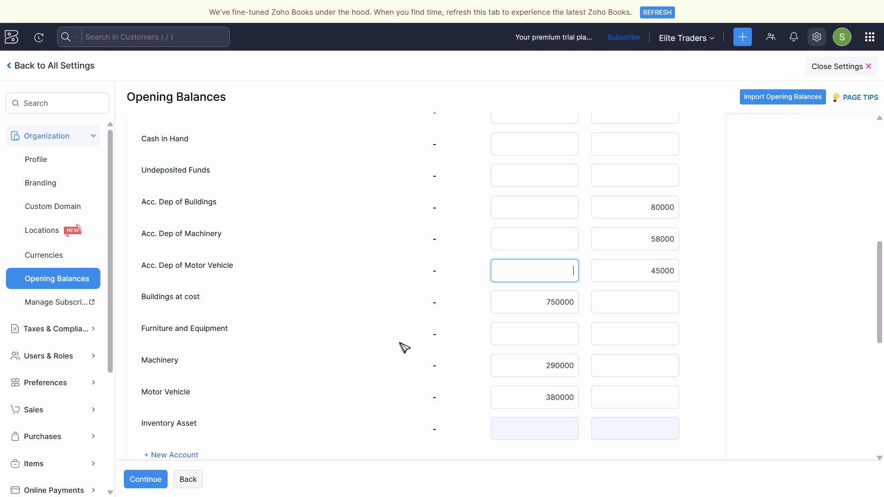
{"action": "scroll", "coordinate": [404, 347], "scroll_direction": "down", "scroll_amount": 3}
{"action": "scroll", "coordinate": [398, 346], "scroll_direction": "up", "scroll_amount": 5}
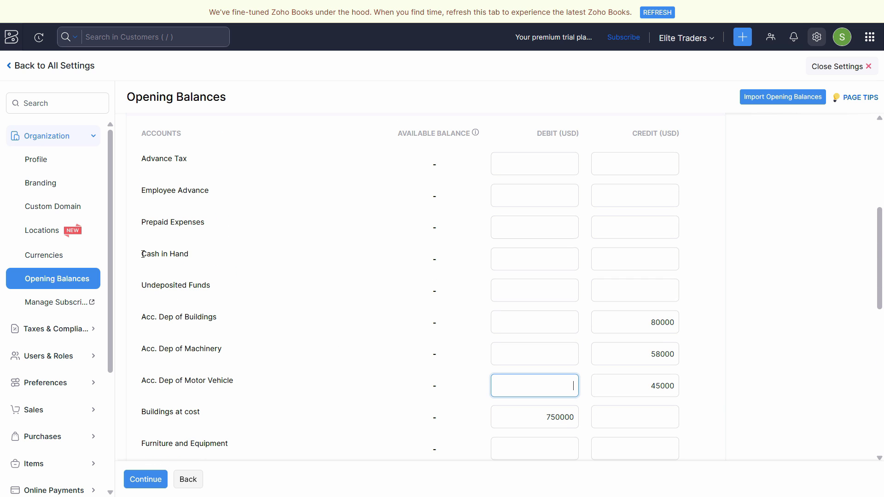
{"action": "left_click", "coordinate": [551, 258]}
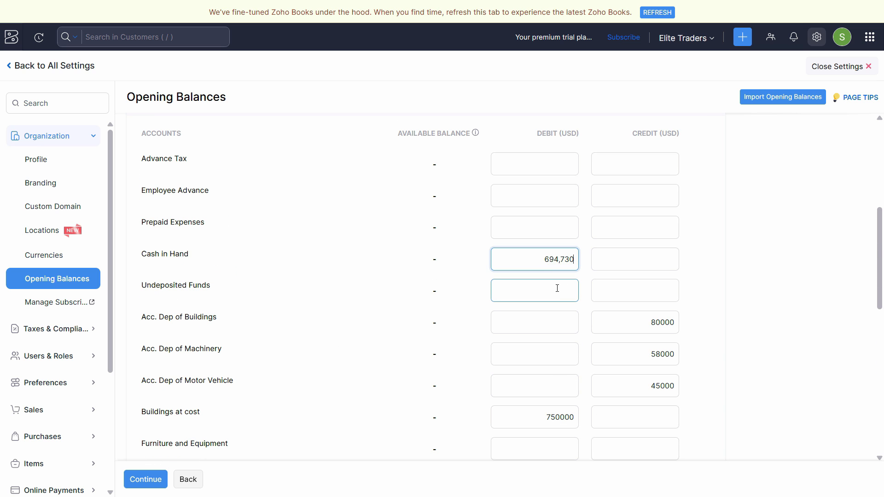
- Copy the 1,650,000 debit amount of Standard Charted Bank from the PDF and return to Zoho Books
{"action": "key", "text": "alt+Tab"}
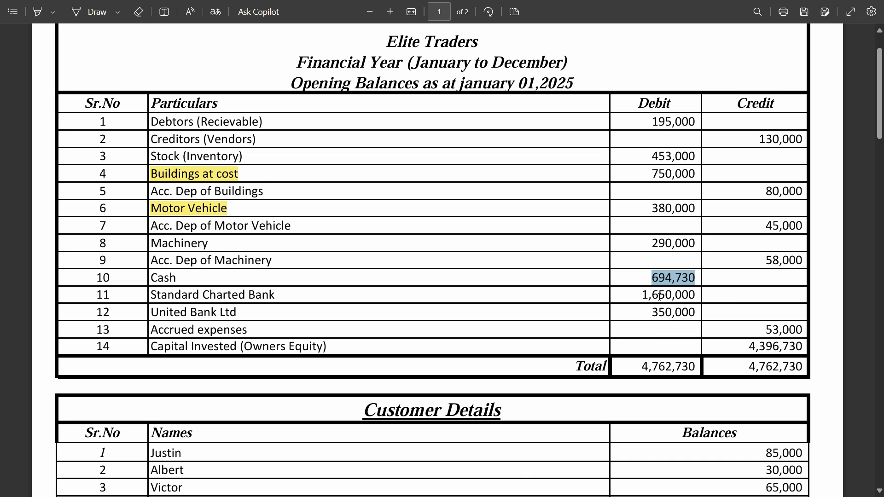
{"action": "double_click", "coordinate": [659, 297]}
{"action": "key", "text": "alt+Tab"}
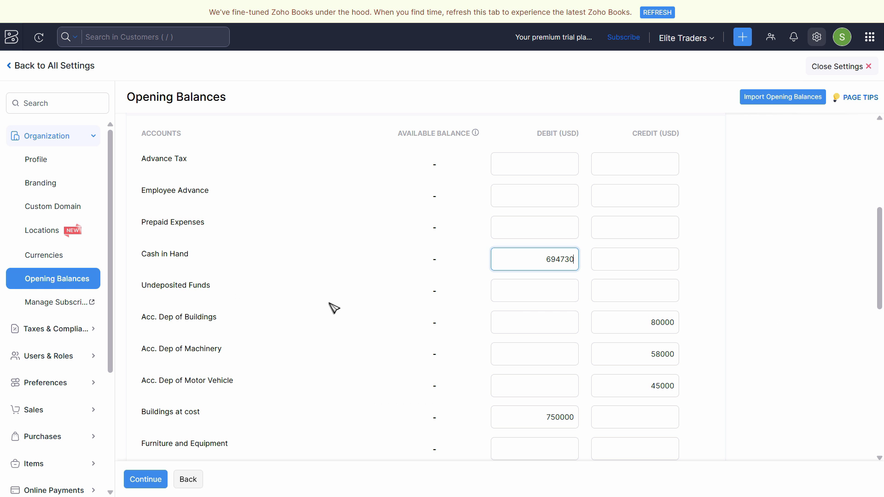
- Collapse the Asset accounts and expand the Bank accounts in the opening balances list
{"action": "scroll", "coordinate": [306, 307], "scroll_direction": "up", "scroll_amount": 3}
{"action": "scroll", "coordinate": [314, 309], "scroll_direction": "down", "scroll_amount": 3}
{"action": "scroll", "coordinate": [313, 309], "scroll_direction": "down", "scroll_amount": 2}
{"action": "scroll", "coordinate": [313, 309], "scroll_direction": "up", "scroll_amount": 3}
{"action": "scroll", "coordinate": [315, 309], "scroll_direction": "down", "scroll_amount": 5}
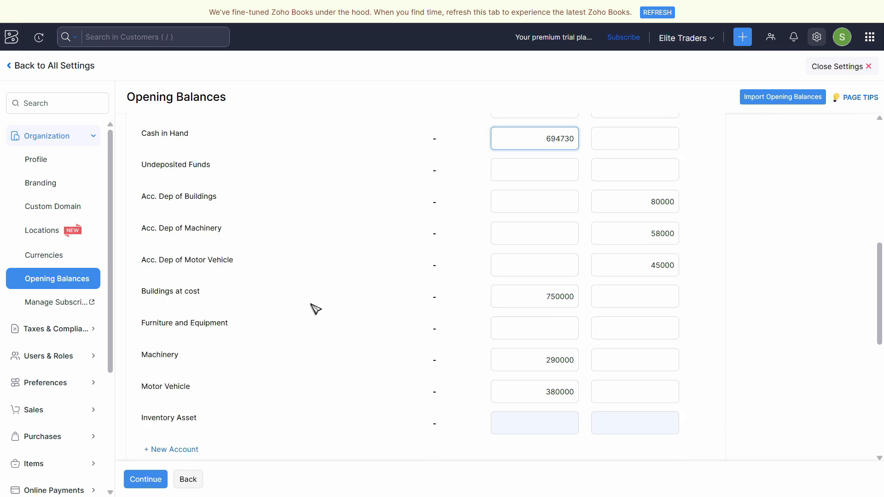
{"action": "scroll", "coordinate": [315, 309], "scroll_direction": "down", "scroll_amount": 3}
{"action": "scroll", "coordinate": [318, 309], "scroll_direction": "up", "scroll_amount": 2}
{"action": "scroll", "coordinate": [320, 308], "scroll_direction": "up", "scroll_amount": 3}
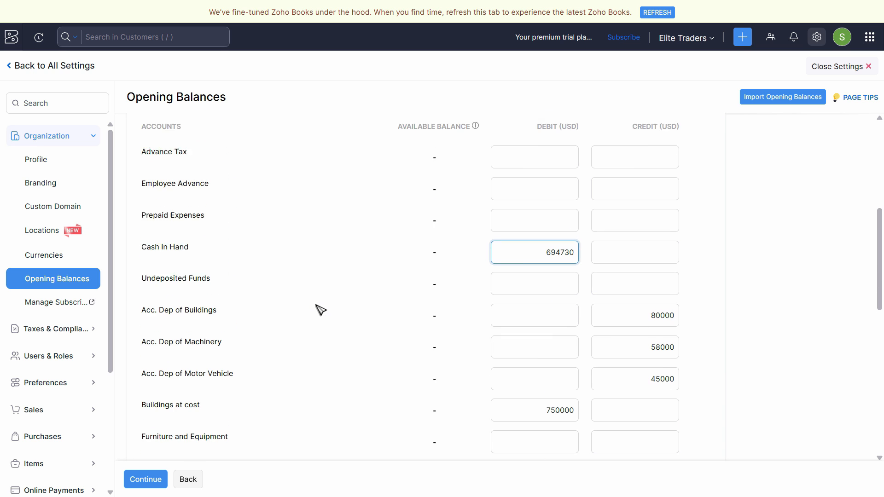
{"action": "scroll", "coordinate": [318, 308], "scroll_direction": "down", "scroll_amount": 5}
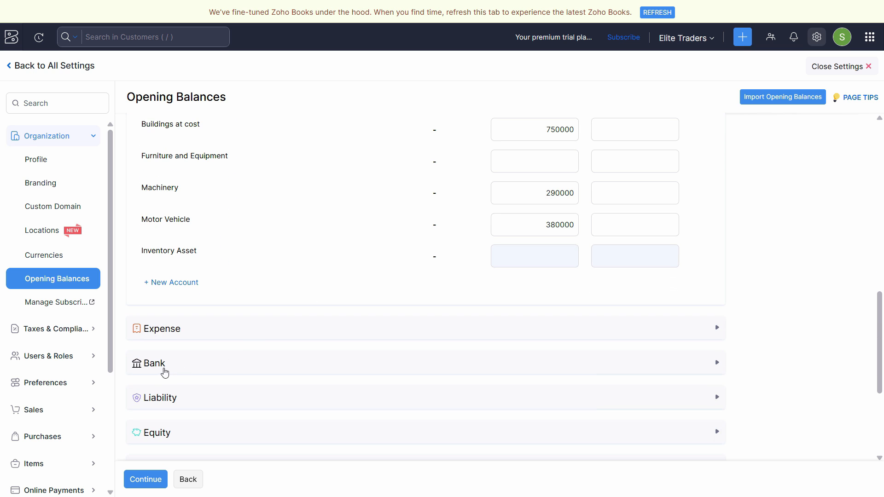
{"action": "scroll", "coordinate": [245, 350], "scroll_direction": "up", "scroll_amount": 7}
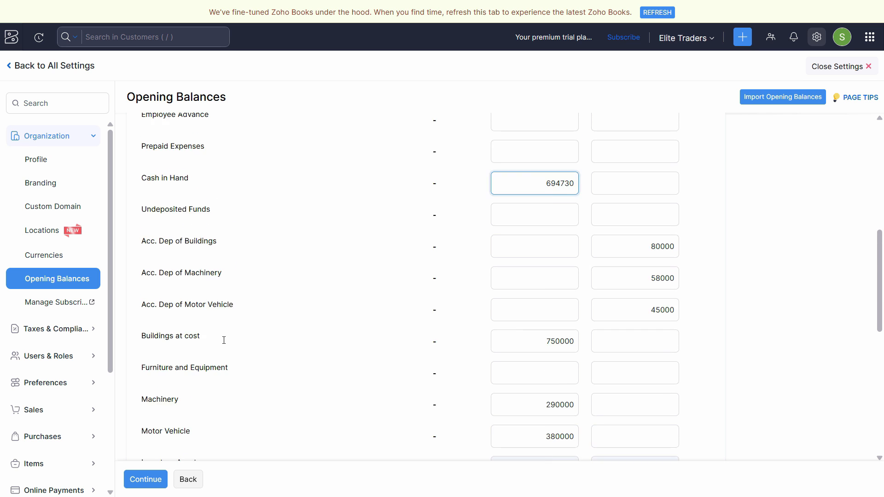
{"action": "left_click", "coordinate": [179, 168]}
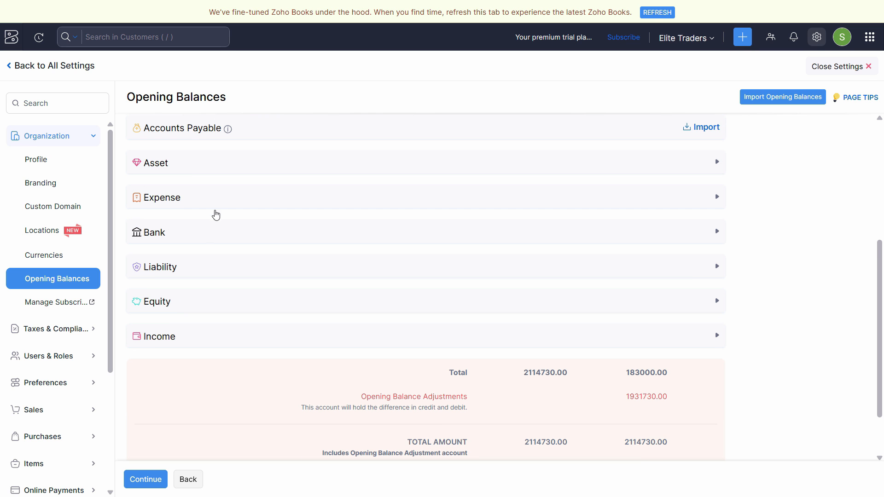
{"action": "left_click", "coordinate": [229, 238]}
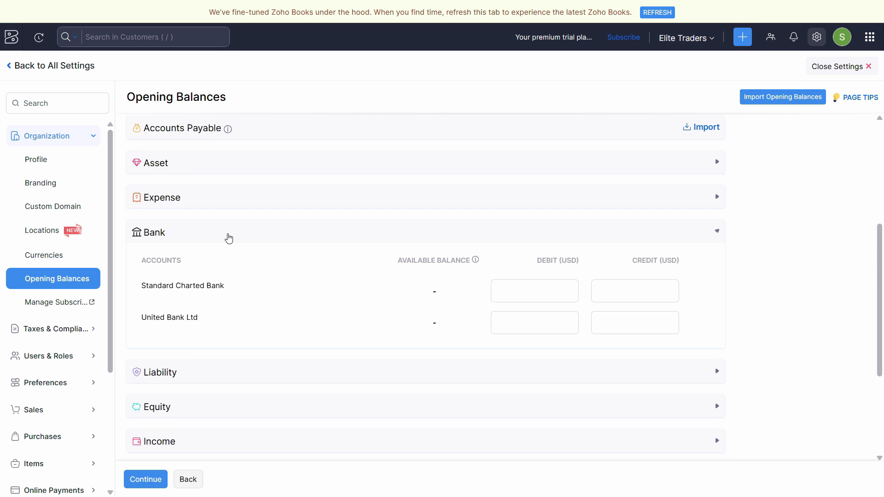
- Enter 1,650,000 as the debit for the Standard Charted Bank account
{"action": "left_click", "coordinate": [536, 294]}
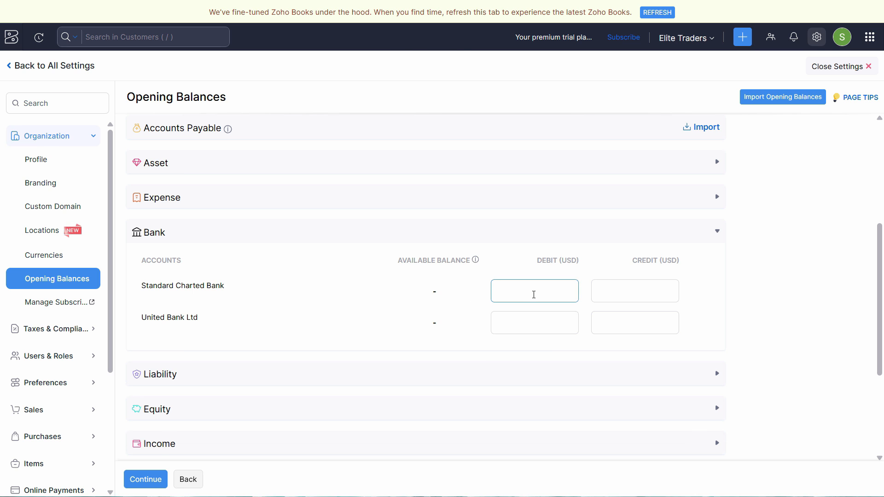
{"action": "key", "text": "alt+Tab"}
{"action": "key", "text": "alt+Tab"}
{"action": "type", "text": "1650000"}
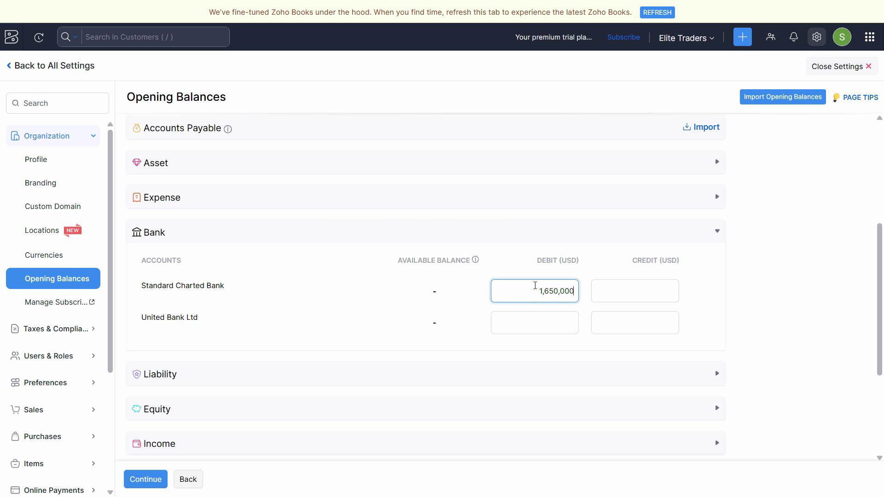
- Copy the 350,000 debit of United Bank Ltd from the PDF into that bank account's debit in Zoho Books
{"action": "left_click", "coordinate": [543, 319]}
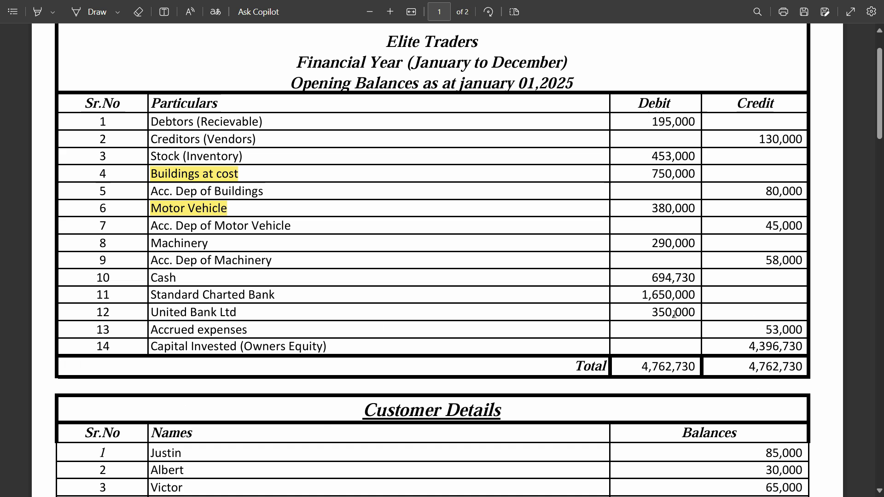
{"action": "double_click", "coordinate": [674, 315]}
{"action": "key", "text": "ctrl+c"}
{"action": "key", "text": "alt+Tab"}
{"action": "left_click", "coordinate": [546, 325]}
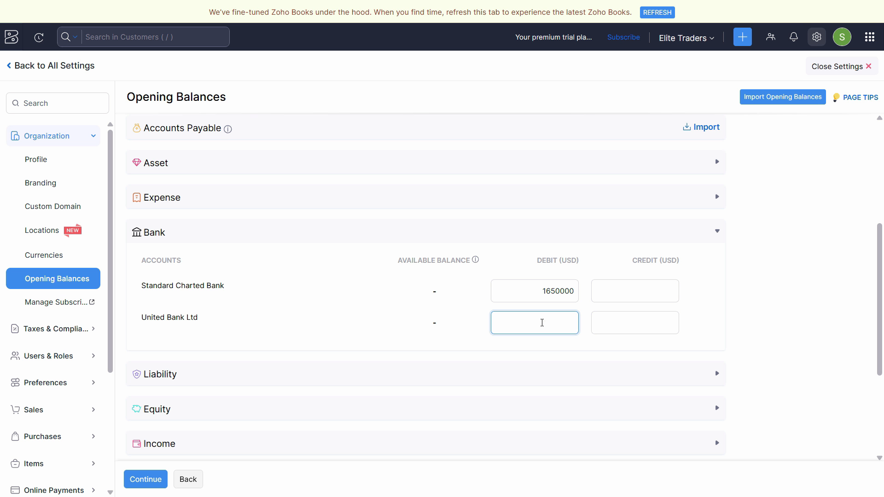
{"action": "key", "text": "ctrl+v"}
- Check the PDF for the next balance, return to Zoho Books and expand the Liability accounts
{"action": "key", "text": "alt+Tab"}
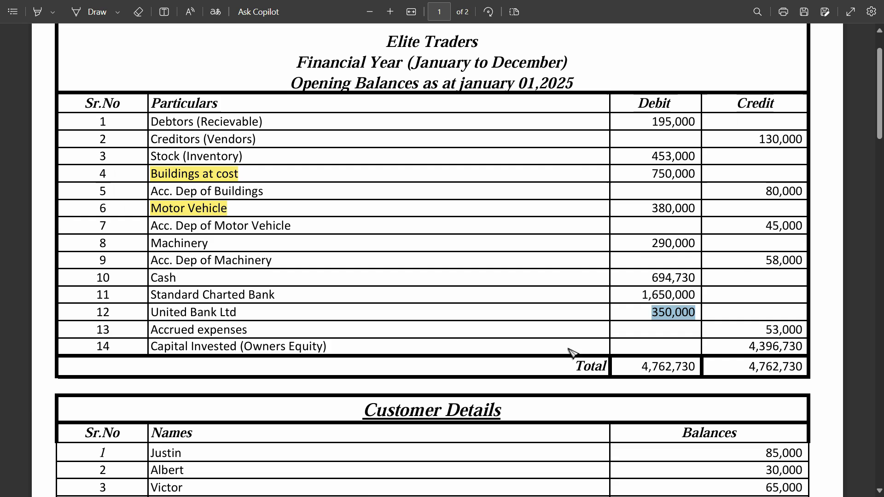
{"action": "key", "text": "alt+Tab"}
{"action": "scroll", "coordinate": [271, 331], "scroll_direction": "down", "scroll_amount": 3}
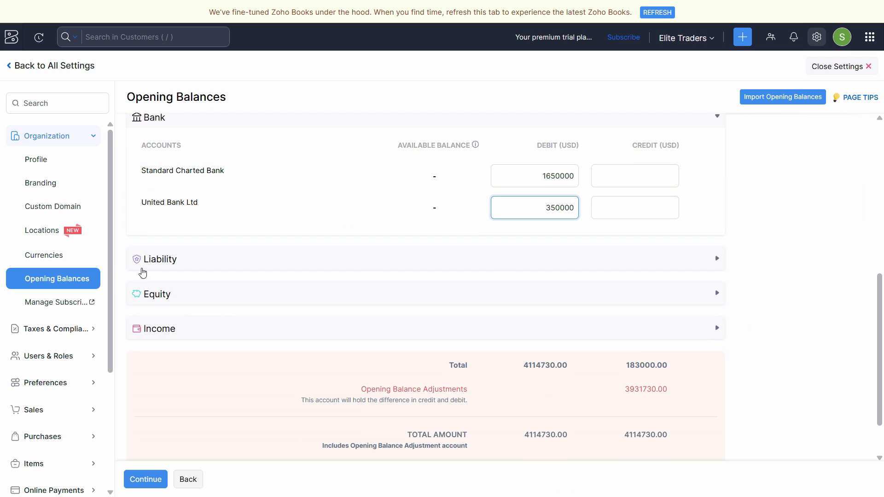
{"action": "left_click", "coordinate": [501, 262]}
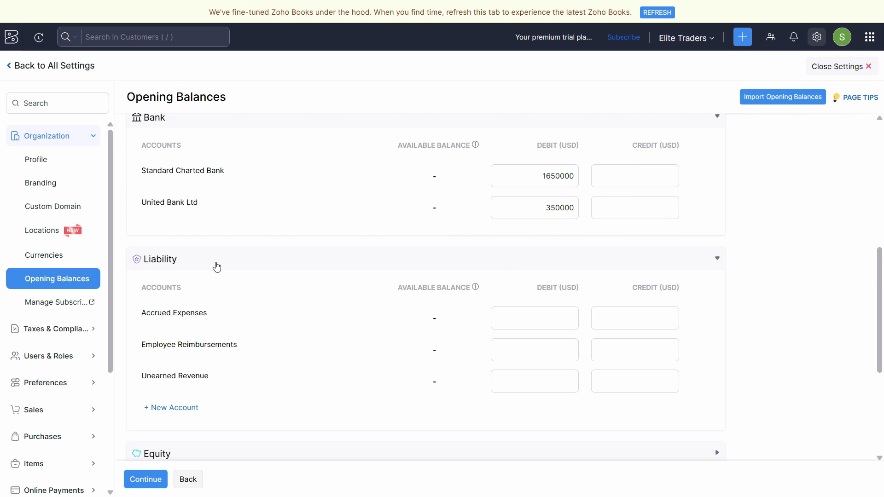
- Copy the 53,000 credit of Accrued expenses from the PDF into the Accrued Expenses liability's credit in Zoho Books
{"action": "left_click", "coordinate": [645, 322]}
{"action": "key", "text": "alt+Tab"}
{"action": "double_click", "coordinate": [778, 331]}
{"action": "key", "text": "ctrl+c"}
{"action": "key", "text": "alt+Tab"}
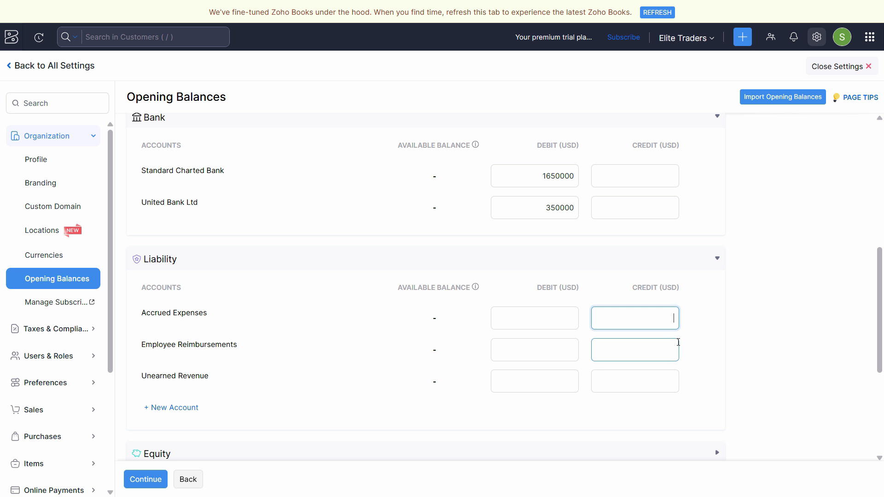
{"action": "key", "text": "ctrl+v"}
- Copy the 4,396,730 credit of Capital Invested (Owners Equity) from the PDF into that equity account's credit in Zoho Books
{"action": "key", "text": "alt+Tab"}
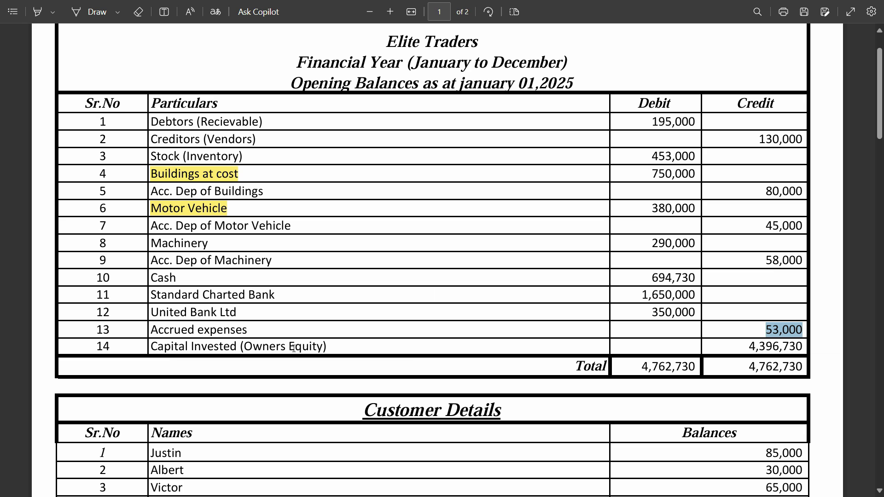
{"action": "double_click", "coordinate": [778, 350]}
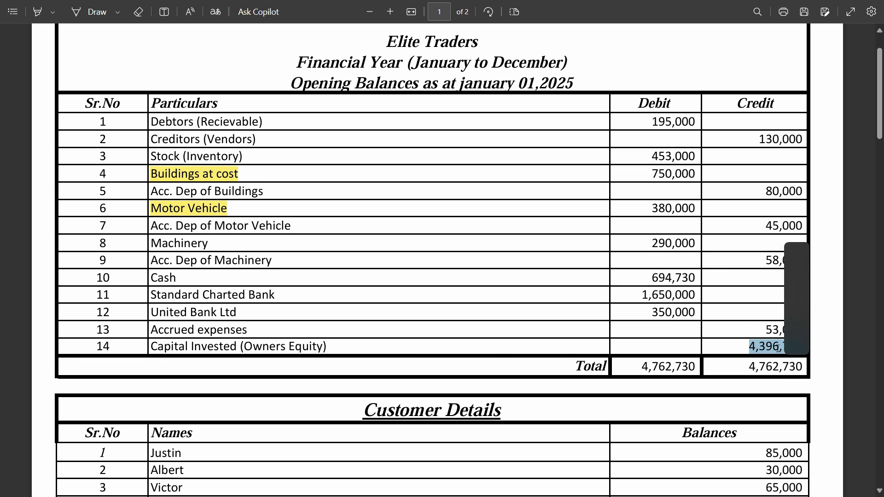
{"action": "key", "text": "ctrl+c"}
{"action": "key", "text": "alt+Tab"}
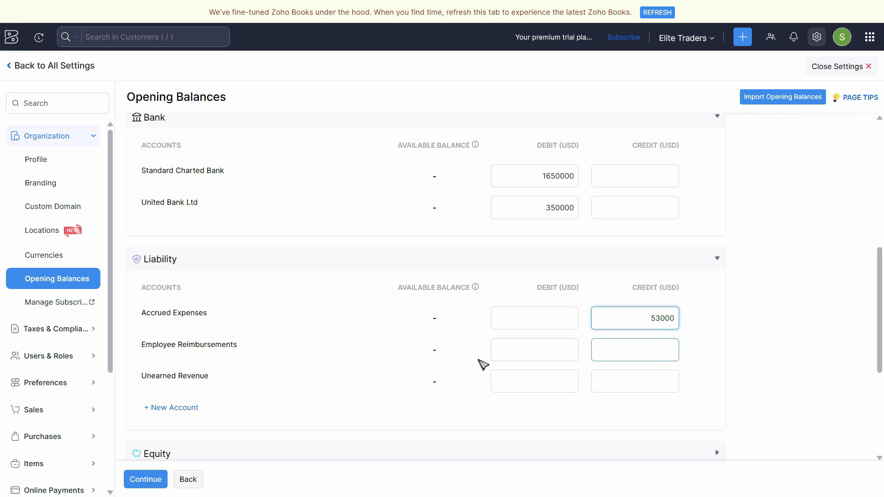
{"action": "scroll", "coordinate": [201, 350], "scroll_direction": "down", "scroll_amount": 3}
{"action": "left_click", "coordinate": [562, 347]}
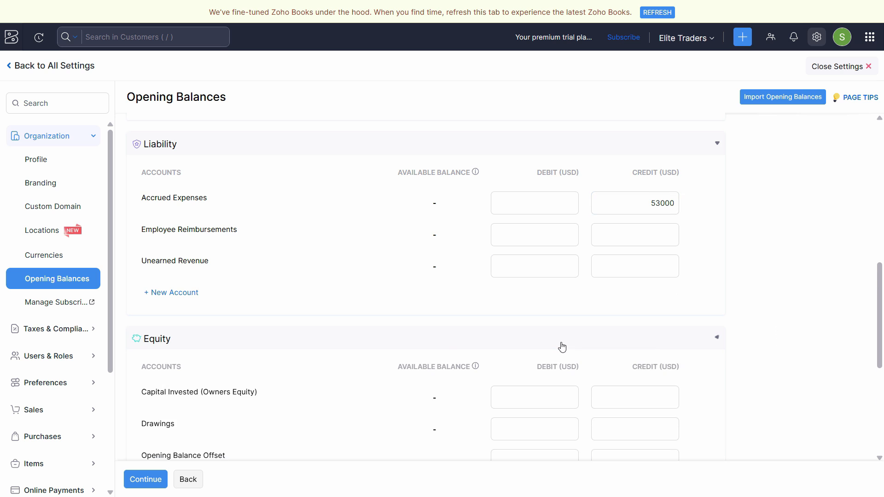
{"action": "scroll", "coordinate": [559, 350], "scroll_direction": "down", "scroll_amount": 5}
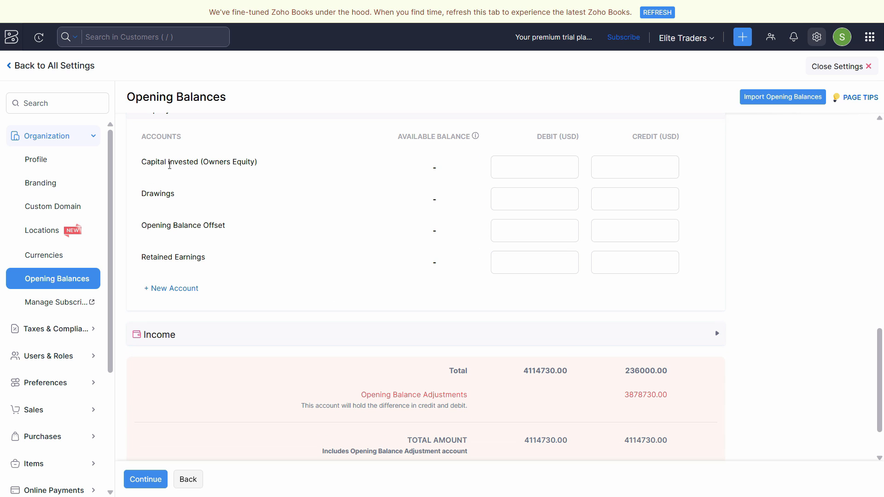
{"action": "left_click", "coordinate": [638, 168]}
{"action": "key", "text": "ctrl+v"}
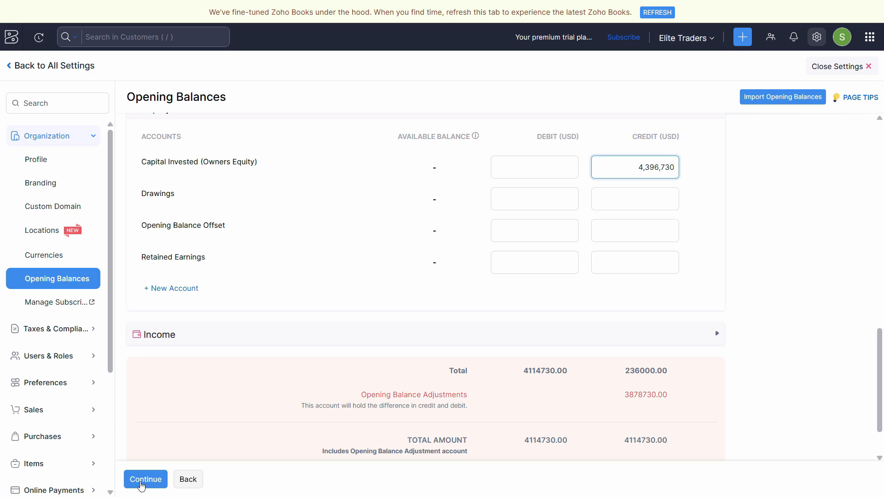
{"action": "key", "text": "Tab"}
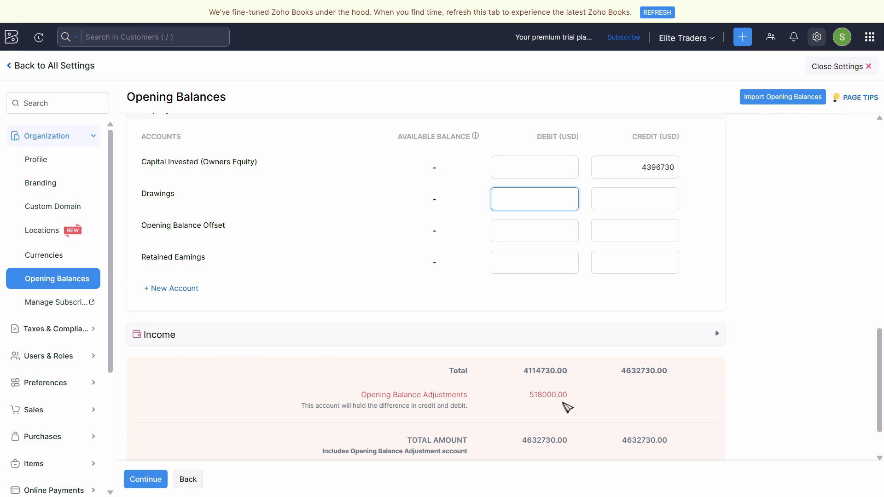
- Return to the PDF, open Calculator and add the debtors' 195000 and the stock's 453000
{"action": "key", "text": "alt+Tab"}
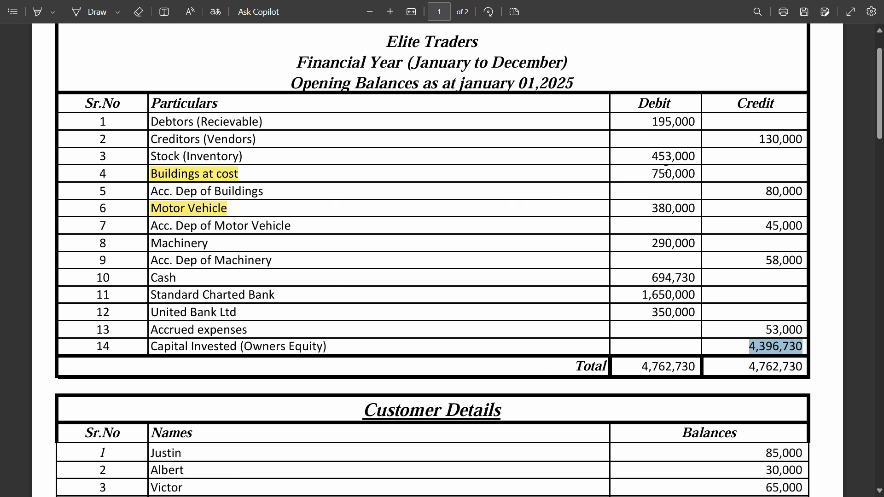
{"action": "left_click", "coordinate": [263, 484]}
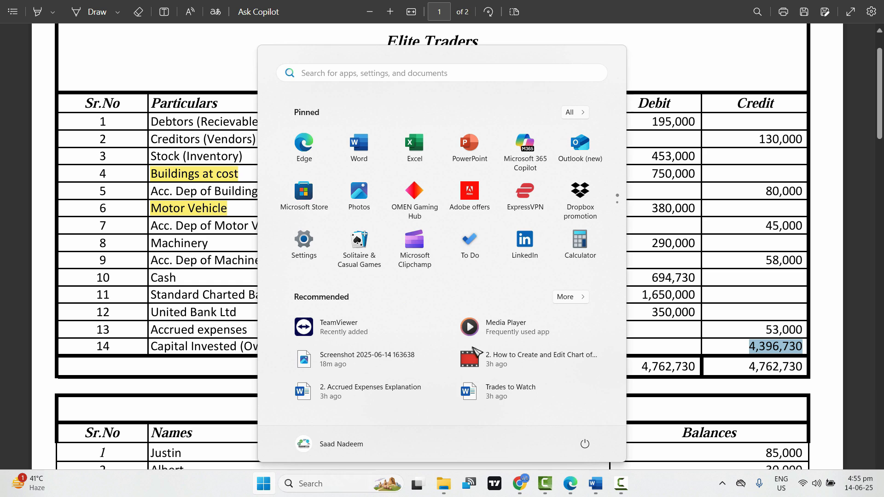
{"action": "left_click", "coordinate": [581, 244]}
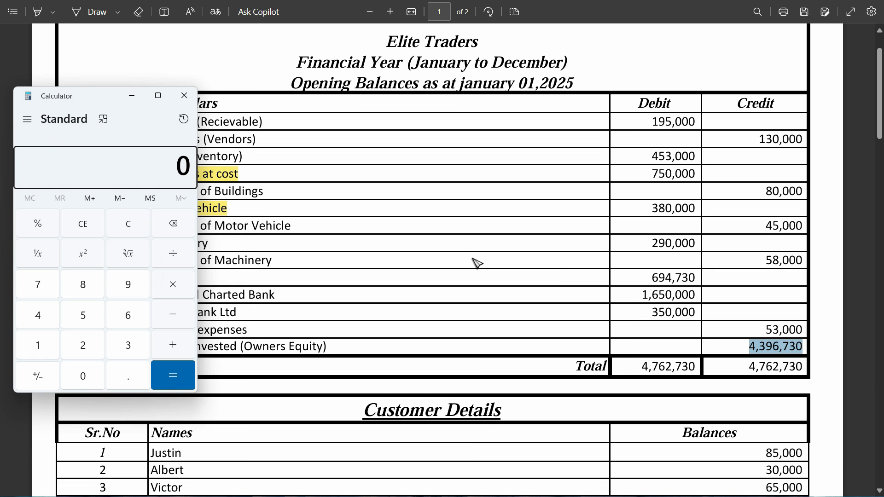
{"action": "type", "text": "195"}
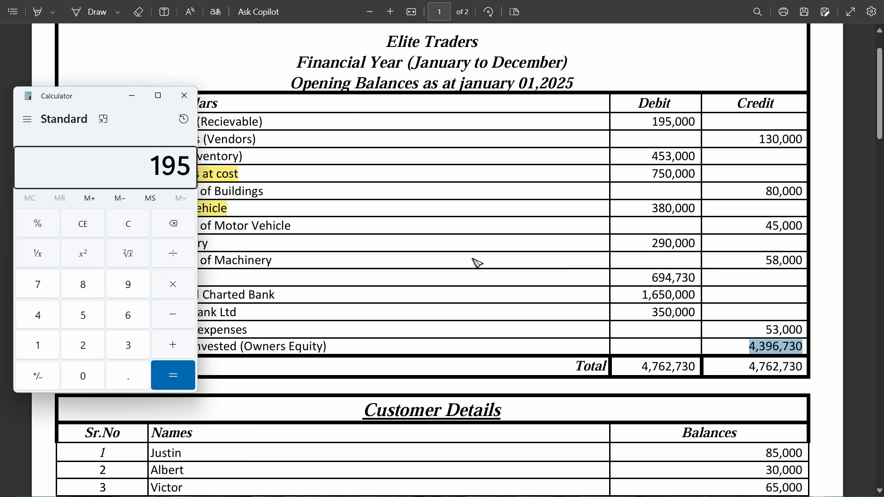
{"action": "type", "text": "000 + 4530"}
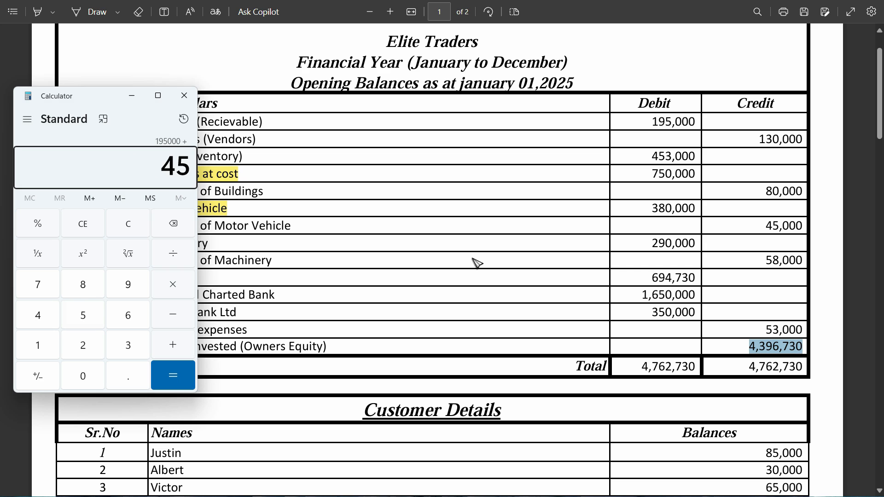
{"action": "type", "text": "000"}
{"action": "key", "text": "Return"}
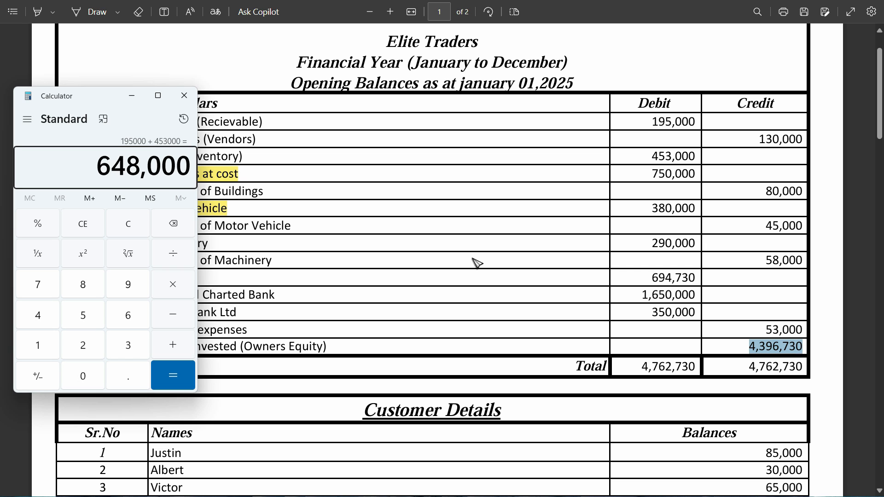
- Subtract the creditors' 130000 from the sum in Calculator and return to the opening balances in Zoho Books
{"action": "type", "text": "- 1"}
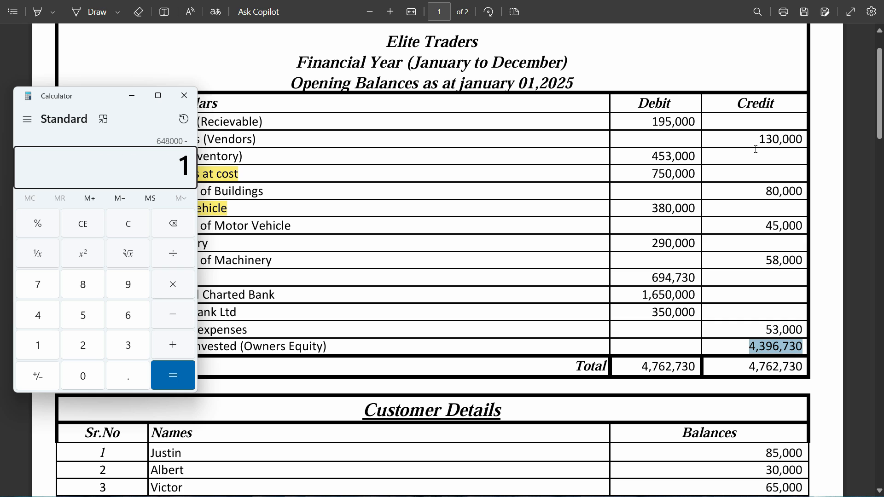
{"action": "type", "text": "30000"}
{"action": "key", "text": "Return"}
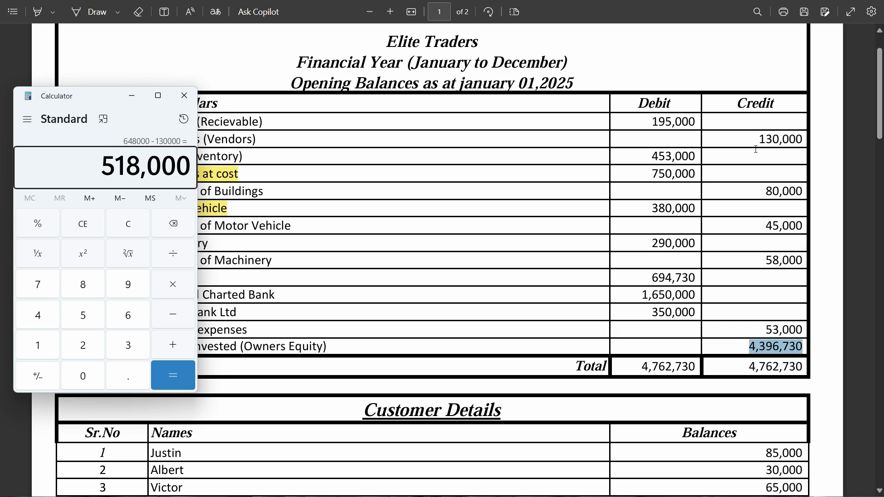
{"action": "key", "text": "alt+Tab"}
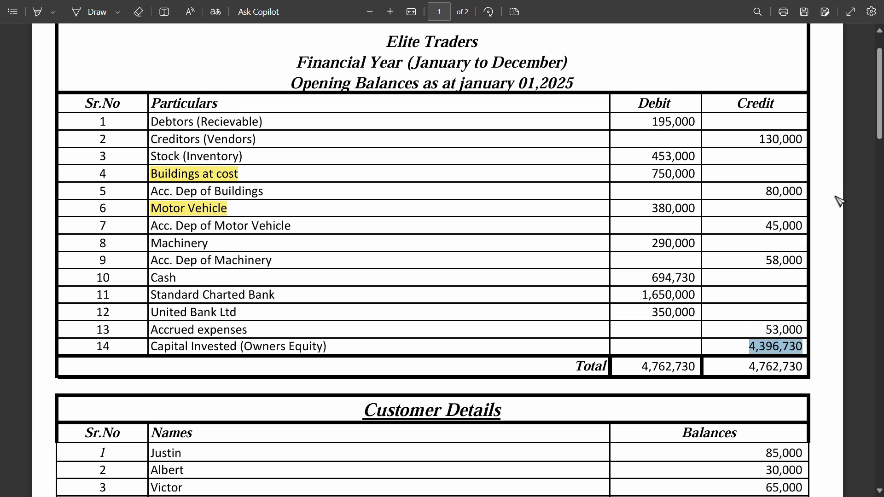
{"action": "key", "text": "alt+Tab"}
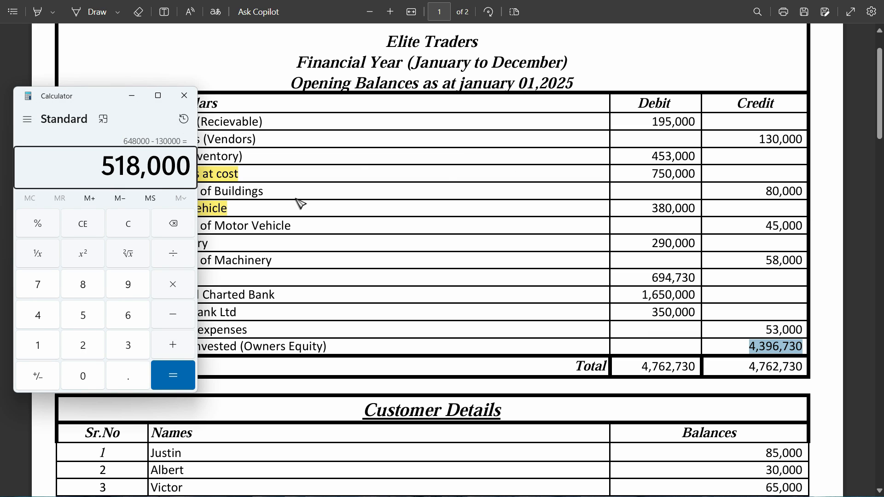
{"action": "key", "text": "alt+Tab"}
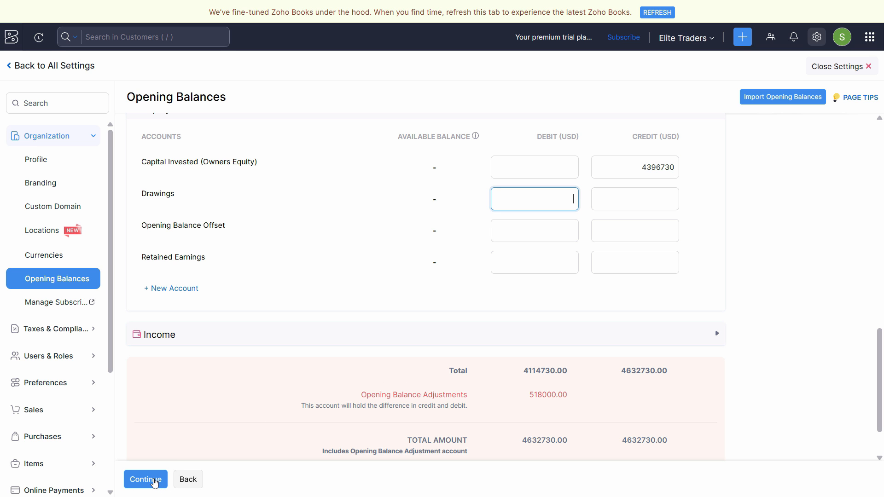
- Try to continue, go back from the difference warning and review the Accounts Receivable and Accounts Payable sections
{"action": "left_click", "coordinate": [144, 483]}
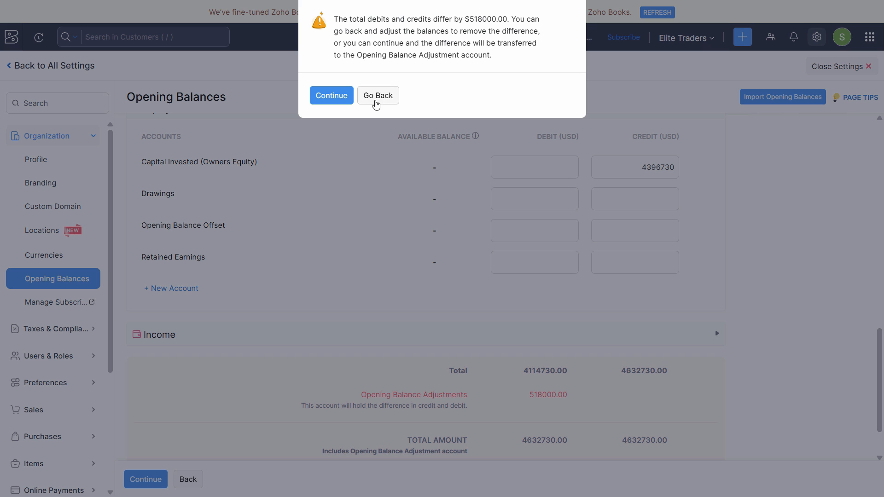
{"action": "left_click", "coordinate": [377, 97]}
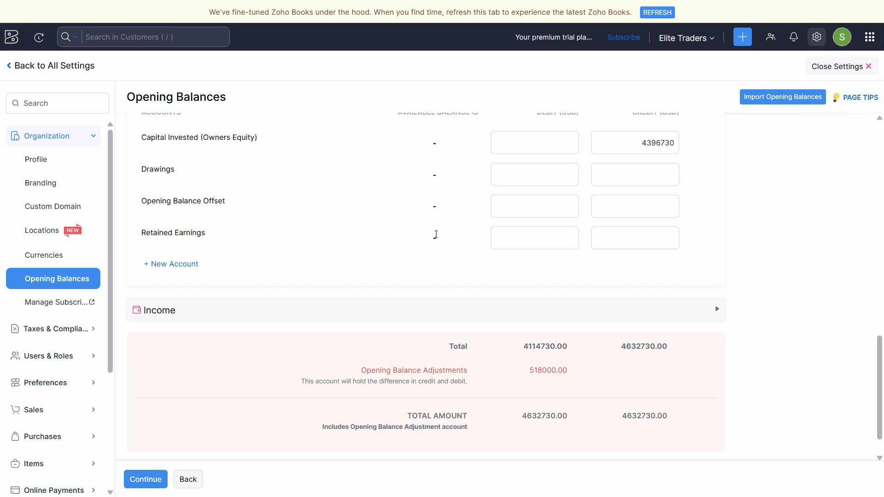
{"action": "scroll", "coordinate": [502, 249], "scroll_direction": "down", "scroll_amount": 3}
{"action": "scroll", "coordinate": [478, 249], "scroll_direction": "up", "scroll_amount": 2}
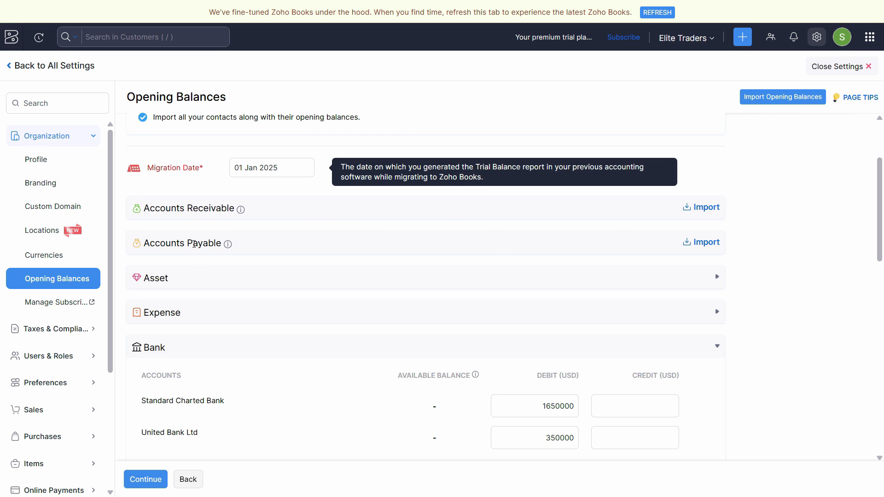
{"action": "double_click", "coordinate": [140, 244]}
{"action": "scroll", "coordinate": [534, 279], "scroll_direction": "down", "scroll_amount": 8}
- Continue with the difference transferred to the Opening Balance Adjustment account and compare the resulting summary with the PDF trial balance
{"action": "left_click", "coordinate": [140, 480]}
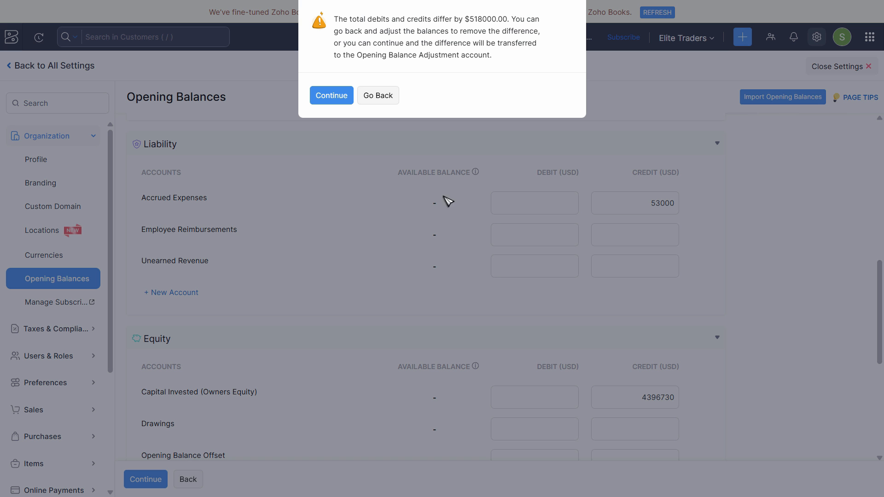
{"action": "left_click", "coordinate": [331, 100]}
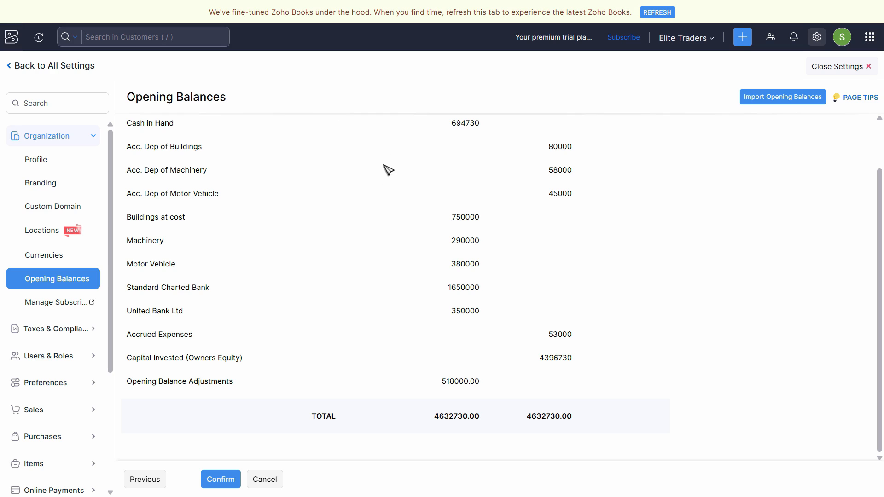
{"action": "scroll", "coordinate": [354, 288], "scroll_direction": "up", "scroll_amount": 1}
{"action": "key", "text": "alt+Tab"}
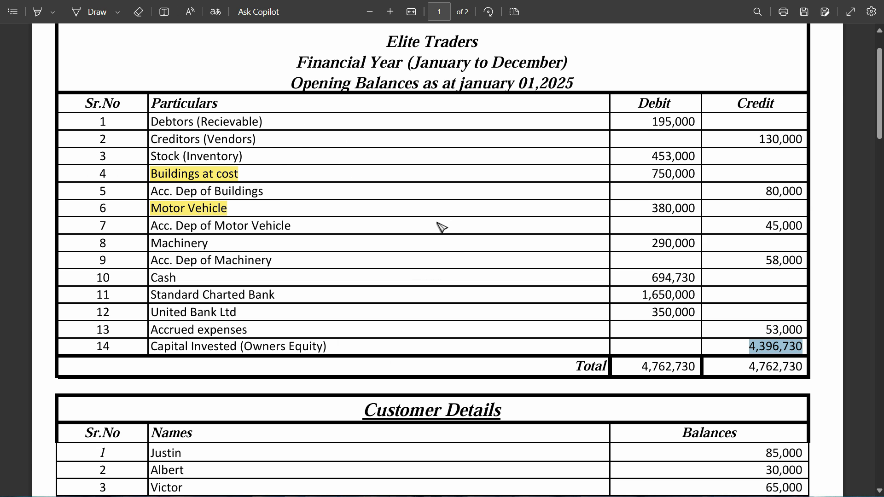
{"action": "key", "text": "alt+Tab"}
{"action": "key", "text": "alt+Tab"}
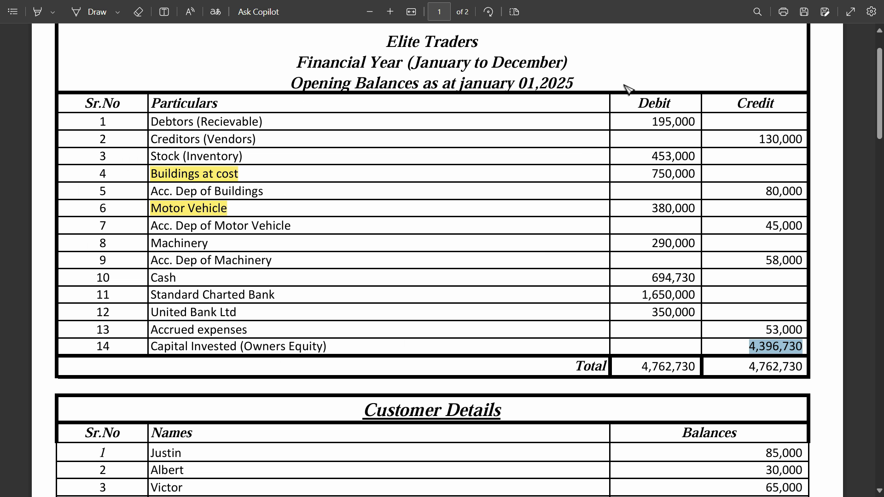
{"action": "key", "text": "alt+Tab"}
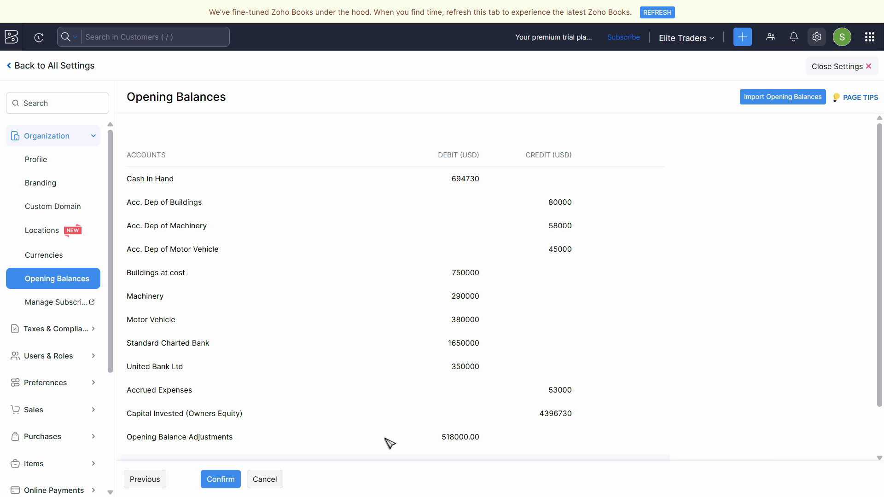
- Confirm the summarized opening balances to save them and dismiss the migration notes
{"action": "scroll", "coordinate": [389, 442], "scroll_direction": "down", "scroll_amount": 2}
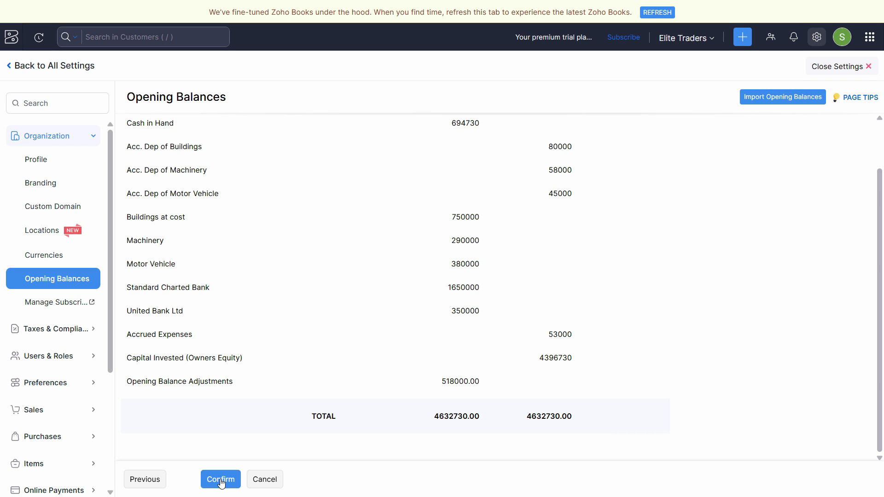
{"action": "left_click", "coordinate": [221, 481]}
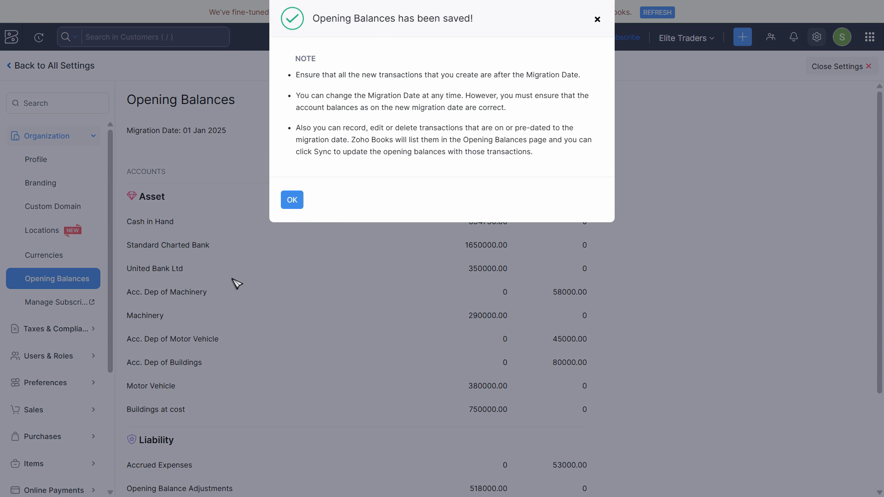
{"action": "left_click", "coordinate": [292, 199]}
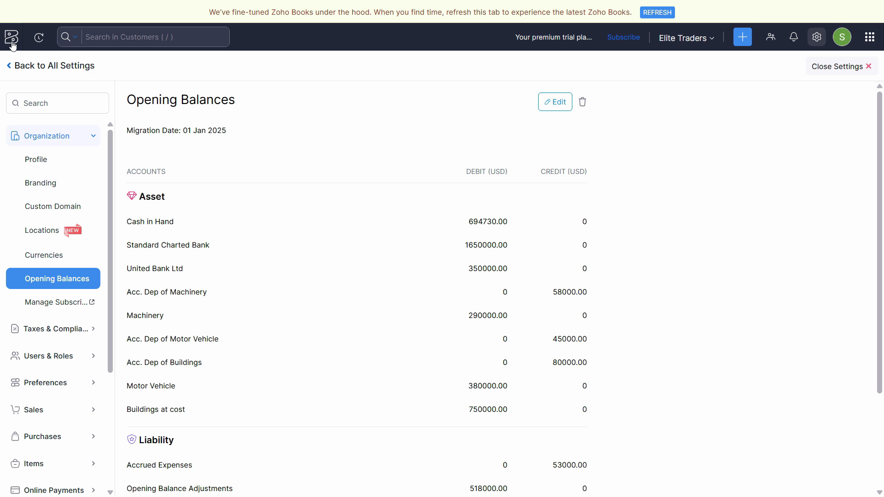
- Go to the home dashboard, open the Chart of Accounts and look through the active accounts
{"action": "left_click", "coordinate": [12, 42]}
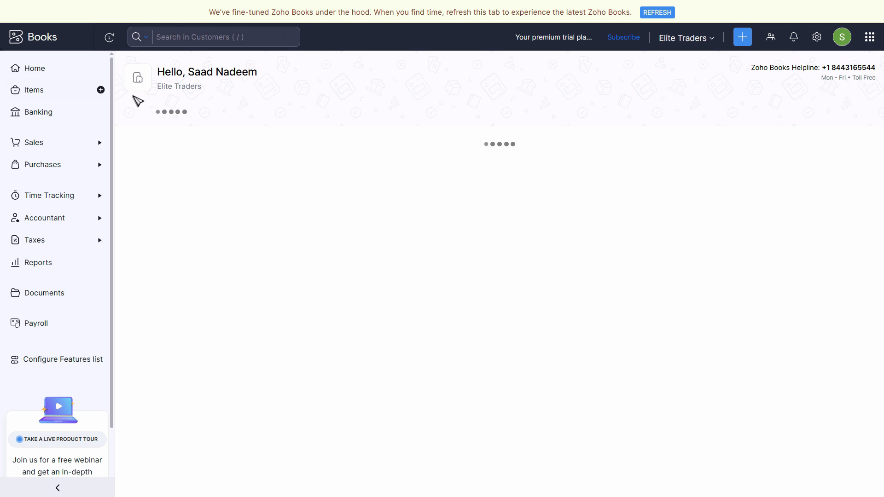
{"action": "left_click", "coordinate": [27, 68]}
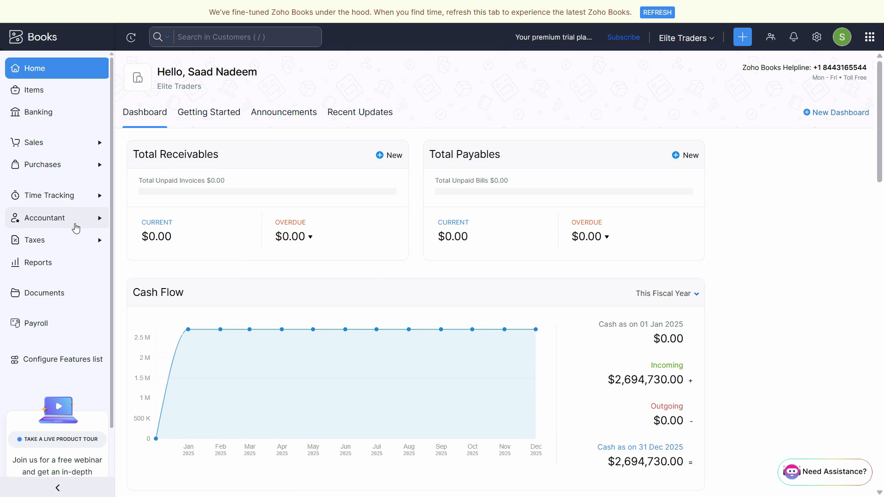
{"action": "left_click", "coordinate": [71, 220]}
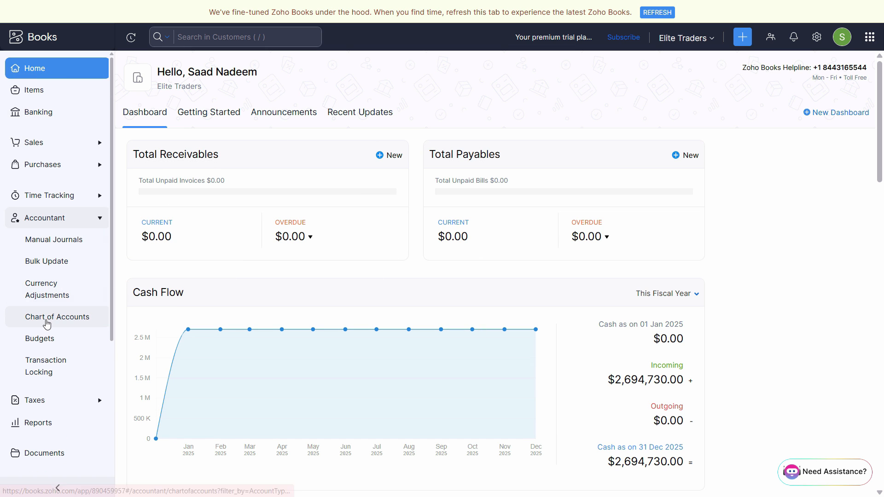
{"action": "left_click", "coordinate": [48, 316]}
{"action": "scroll", "coordinate": [735, 300], "scroll_direction": "down", "scroll_amount": 10}
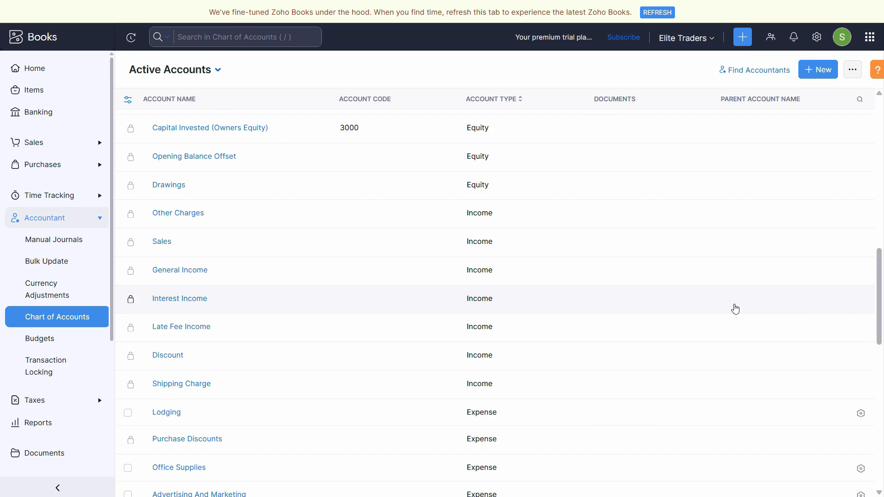
{"action": "scroll", "coordinate": [734, 308], "scroll_direction": "up", "scroll_amount": 7}
{"action": "scroll", "coordinate": [606, 368], "scroll_direction": "down", "scroll_amount": 15}
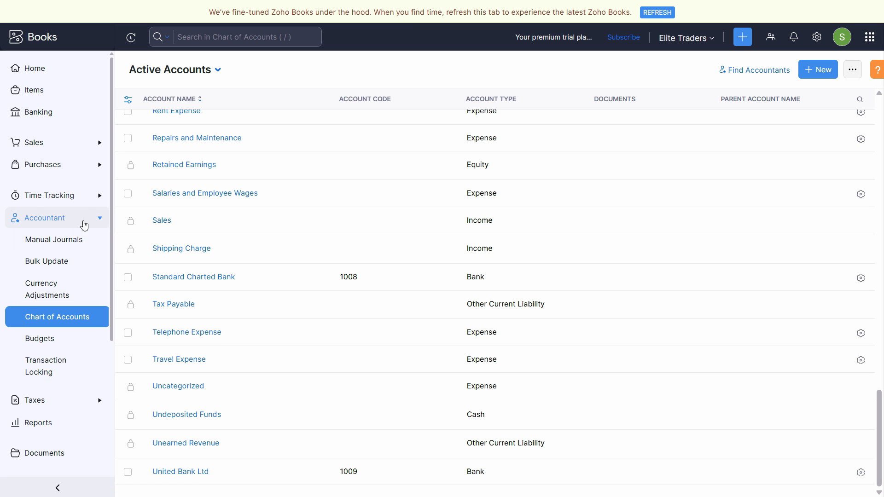
{"action": "left_click", "coordinate": [64, 219]}
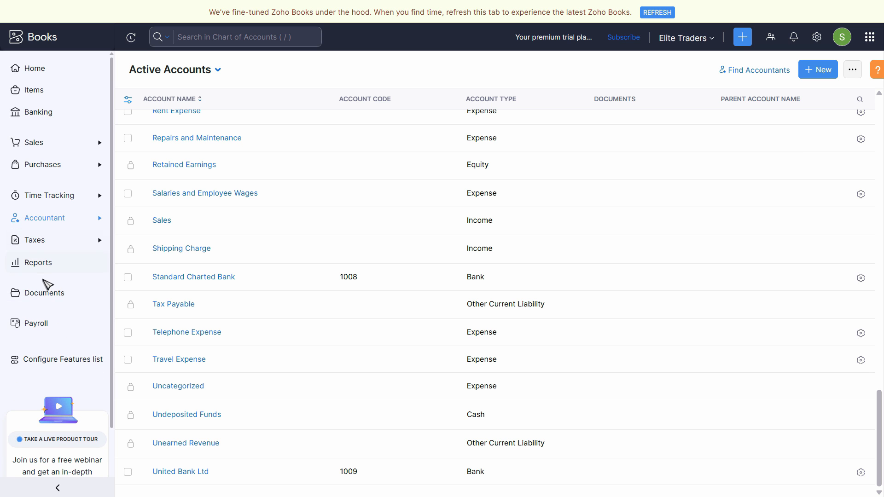
- Open the Reports Center, check the PDF trial balance briefly and search the reports for "tr"
{"action": "left_click", "coordinate": [38, 267]}
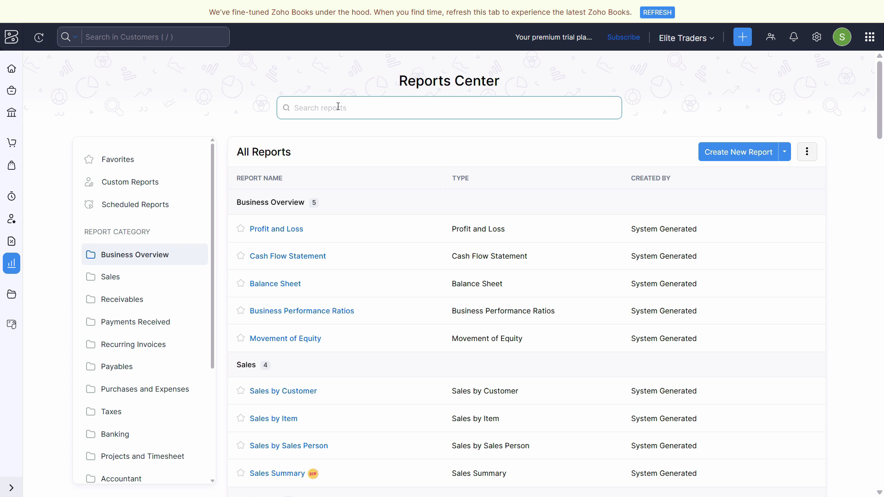
{"action": "key", "text": "alt+Tab"}
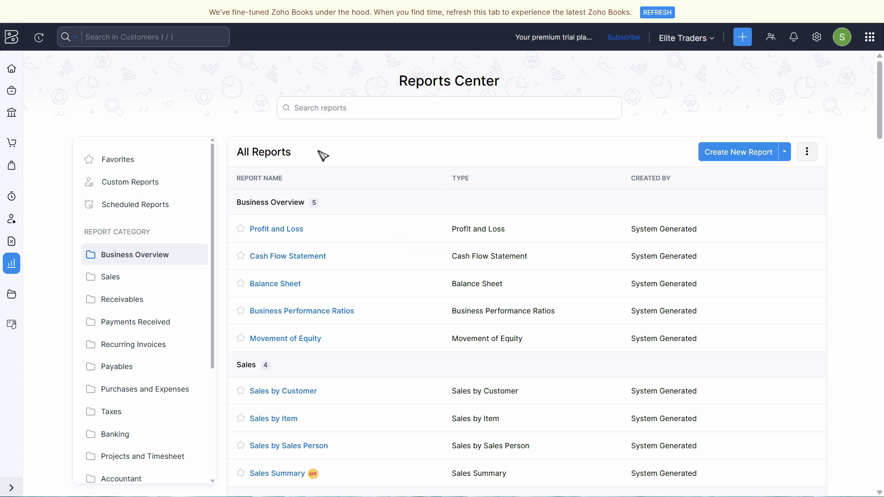
{"action": "key", "text": "alt+Tab"}
{"action": "left_click", "coordinate": [355, 112]}
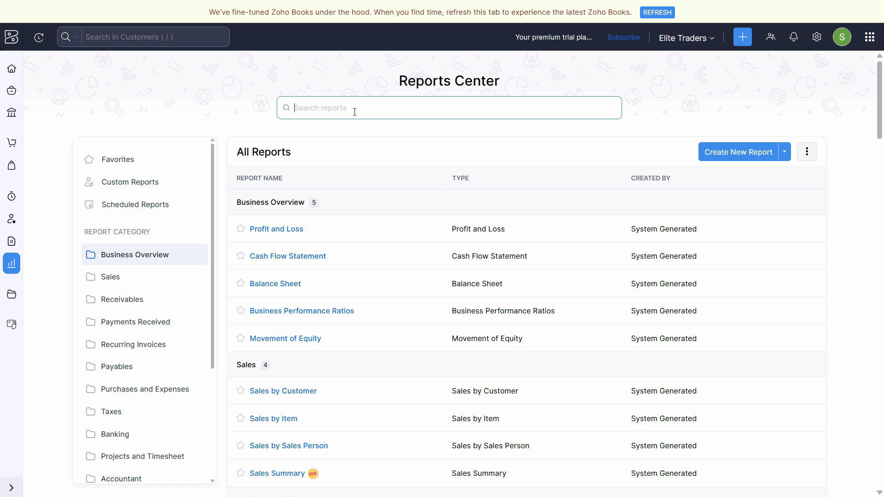
{"action": "type", "text": "tr"}
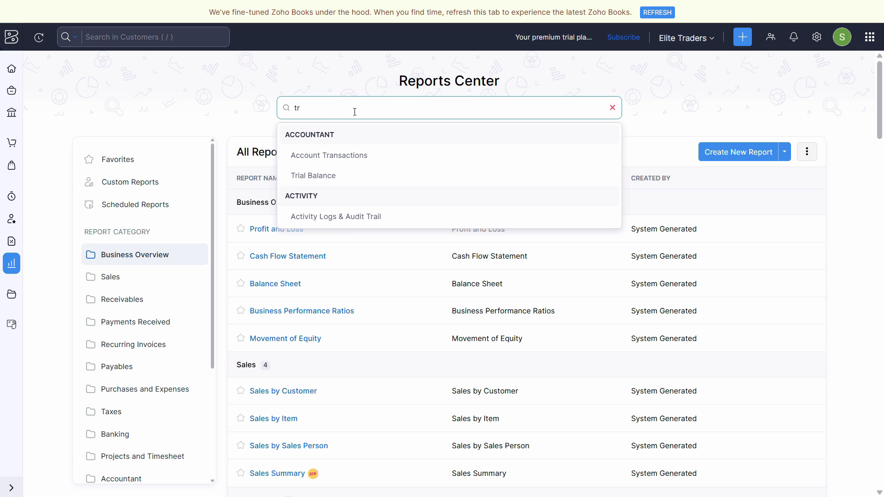
- Look through the report list as far as the Accountant category, search for "trial" and open the Trial Balance report
{"action": "left_click", "coordinate": [695, 96]}
{"action": "scroll", "coordinate": [479, 244], "scroll_direction": "down", "scroll_amount": 5}
{"action": "scroll", "coordinate": [326, 345], "scroll_direction": "down", "scroll_amount": 15}
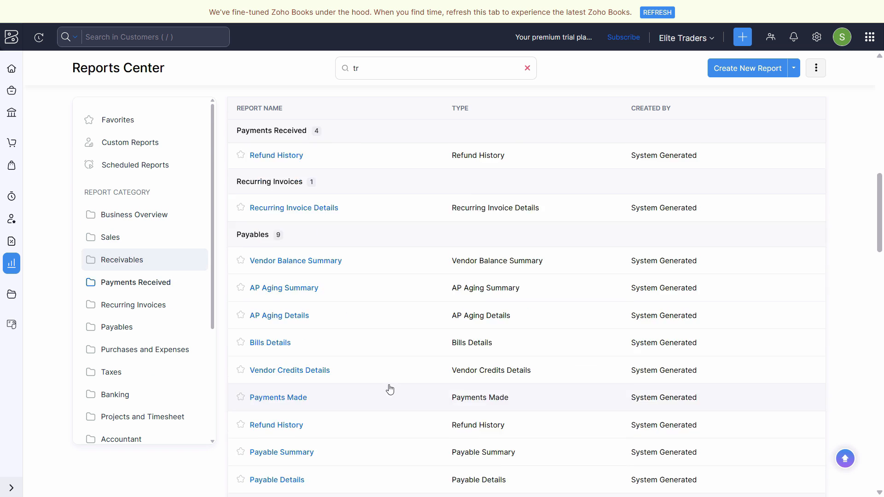
{"action": "scroll", "coordinate": [713, 358], "scroll_direction": "down", "scroll_amount": 5}
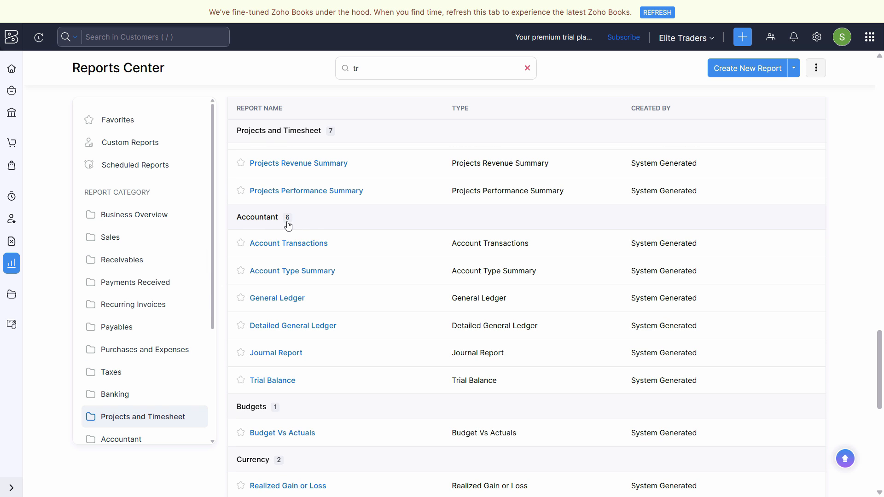
{"action": "scroll", "coordinate": [489, 320], "scroll_direction": "up", "scroll_amount": 11}
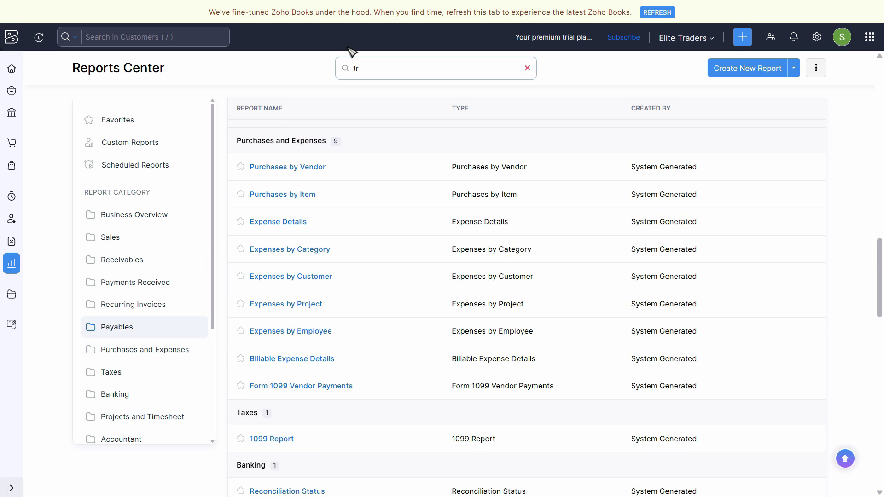
{"action": "left_click", "coordinate": [385, 69]}
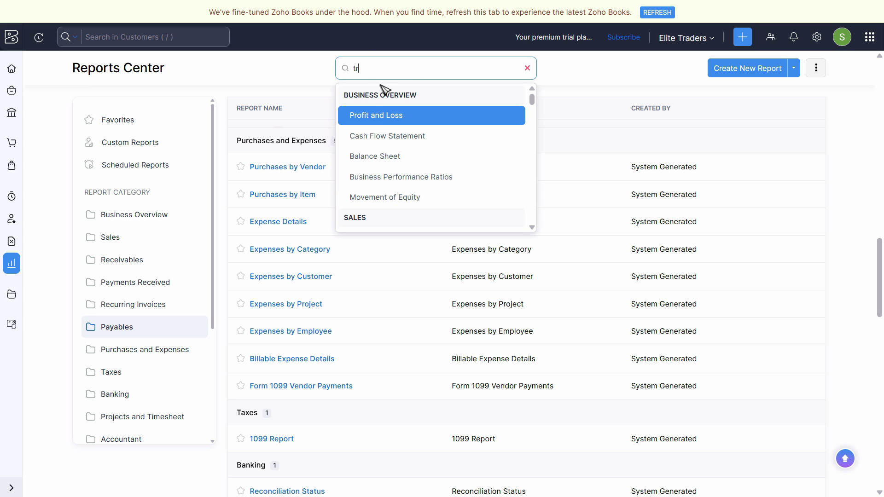
{"action": "type", "text": "trial"}
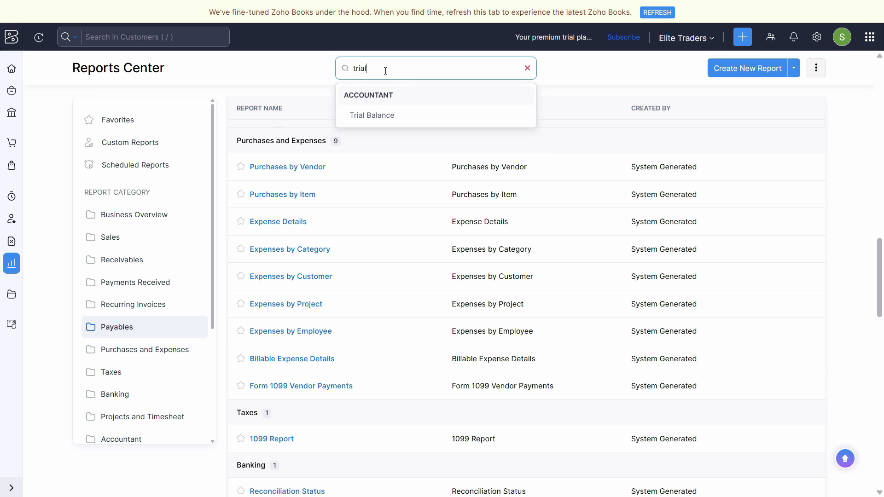
{"action": "left_click", "coordinate": [392, 121]}
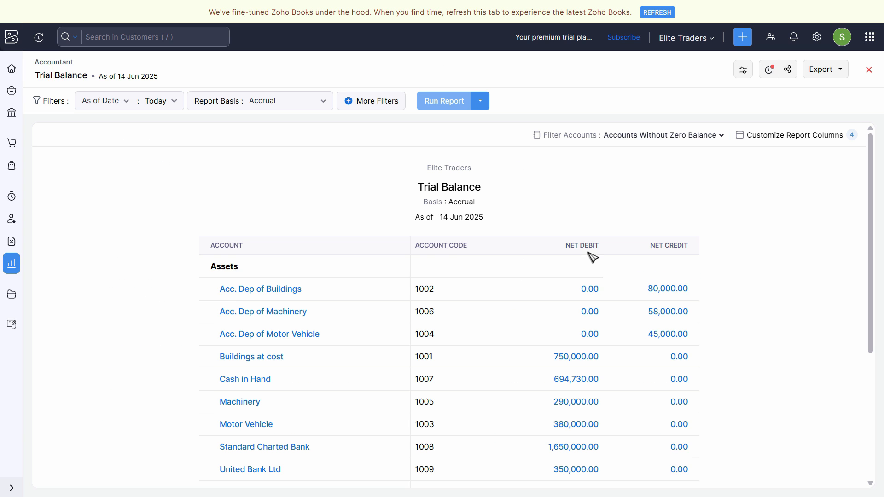
- Switch the Trial Balance date filter to Date Range
{"action": "left_click", "coordinate": [156, 105]}
{"action": "left_click", "coordinate": [121, 105]}
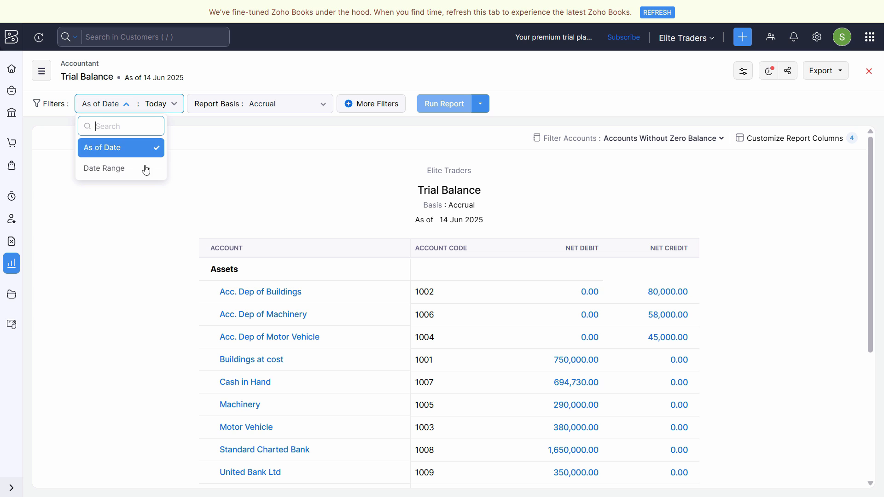
{"action": "left_click", "coordinate": [97, 168]}
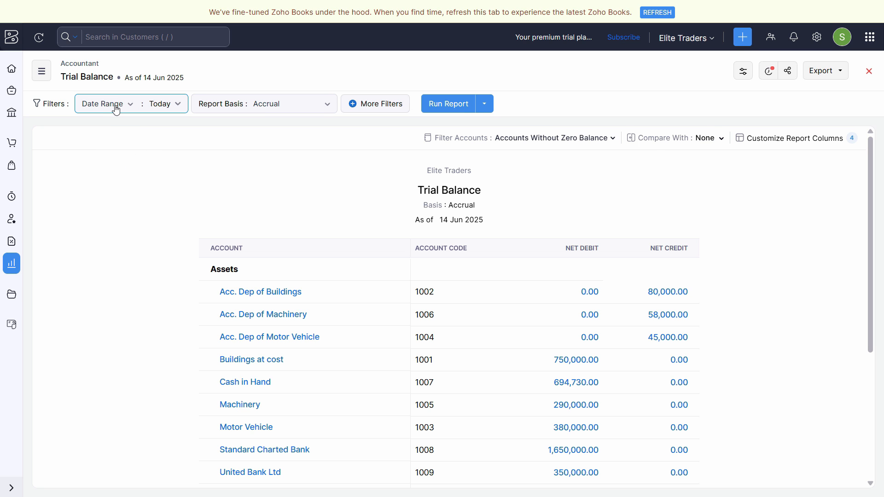
{"action": "left_click", "coordinate": [161, 109]}
{"action": "left_click", "coordinate": [141, 78]}
{"action": "left_click", "coordinate": [164, 105]}
{"action": "left_click", "coordinate": [217, 332]}
{"action": "left_click", "coordinate": [311, 154]}
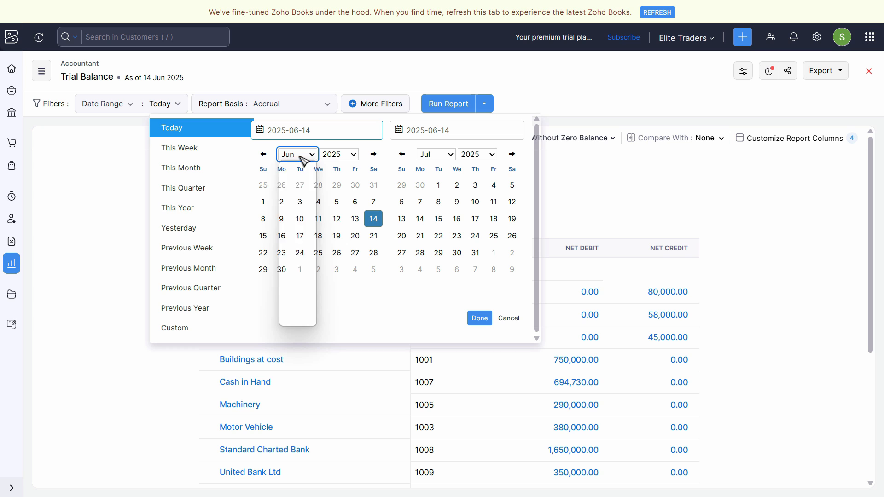
{"action": "left_click", "coordinate": [300, 170]}
{"action": "left_click", "coordinate": [318, 185]}
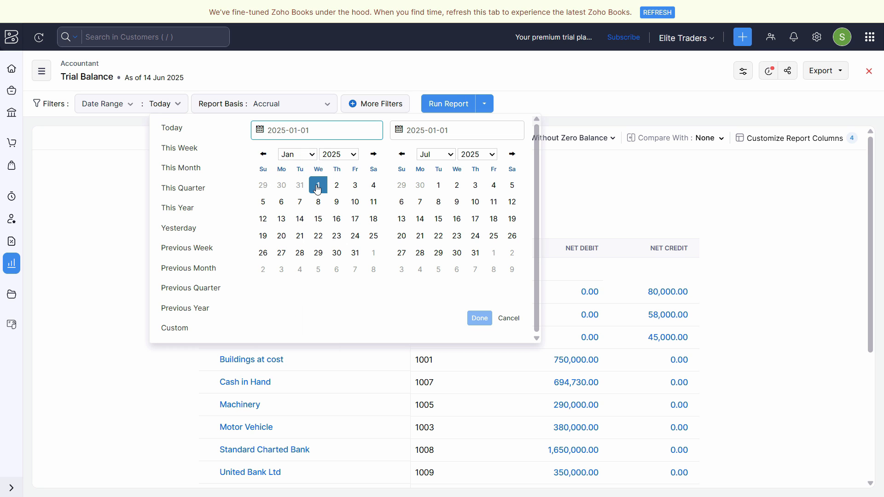
{"action": "left_click", "coordinate": [103, 107]}
{"action": "left_click", "coordinate": [112, 171]}
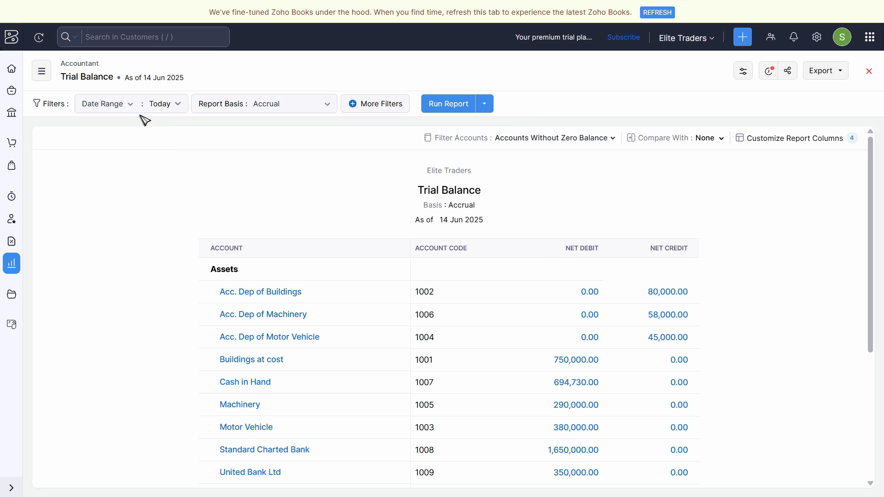
- Set the report's custom date range from 2025-01-01 to 2025-01-01 and run the Trial Balance report
{"action": "left_click", "coordinate": [166, 109]}
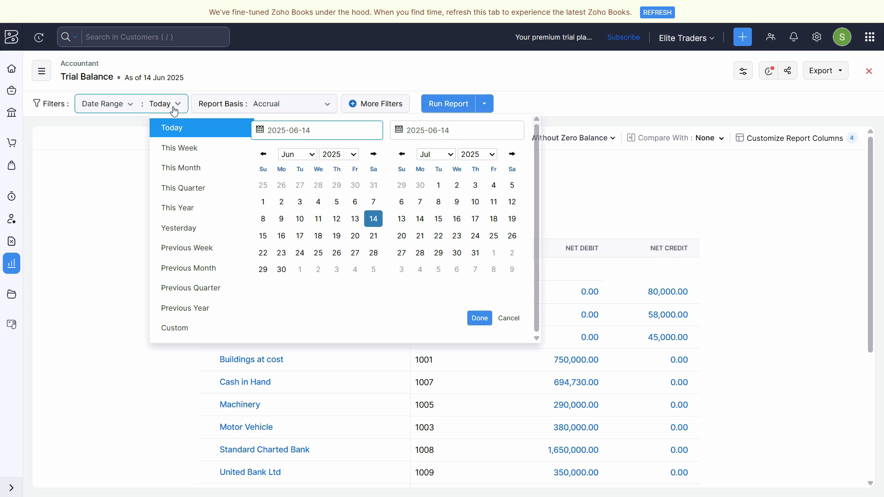
{"action": "left_click", "coordinate": [298, 155]}
{"action": "left_click", "coordinate": [298, 157]}
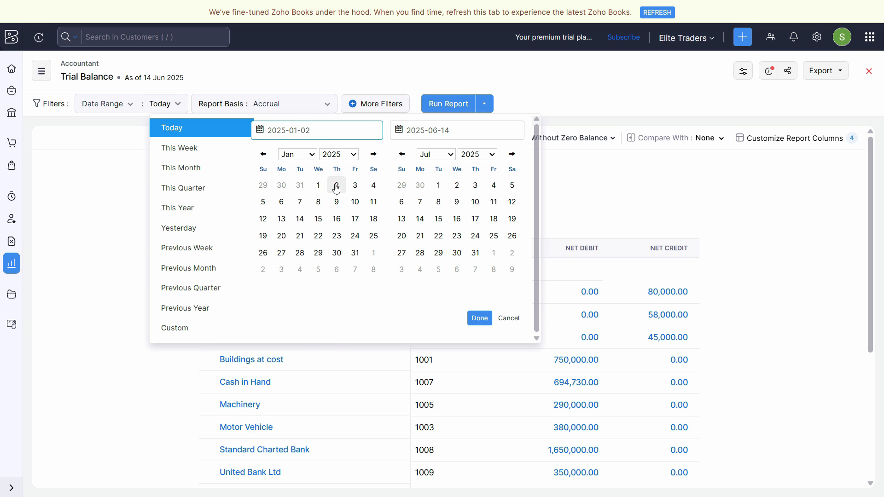
{"action": "left_click", "coordinate": [318, 186]}
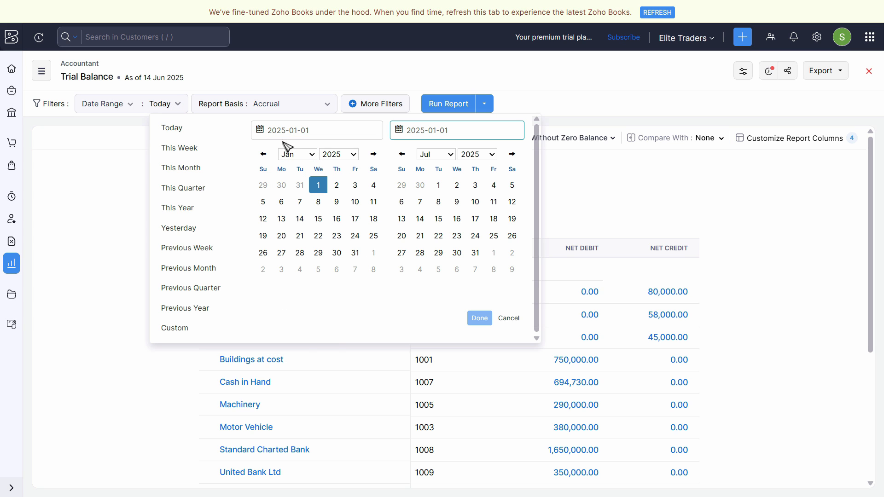
{"action": "left_click", "coordinate": [446, 155]}
{"action": "left_click", "coordinate": [447, 168]}
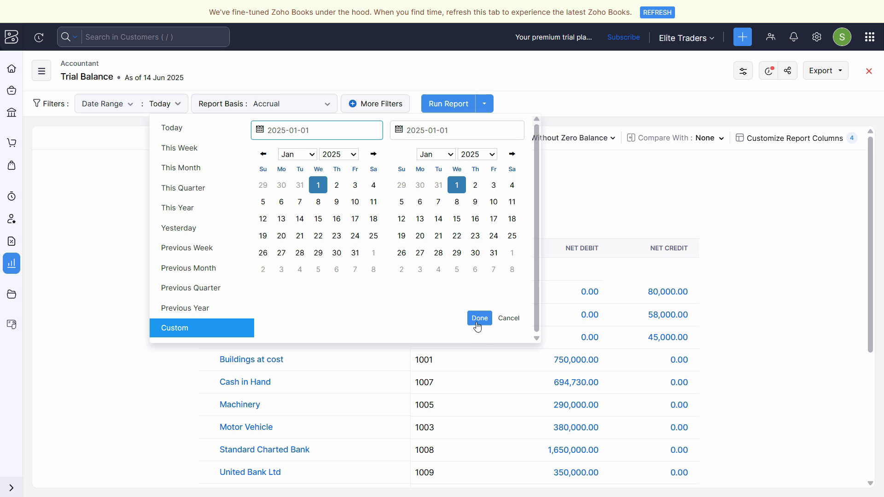
{"action": "left_click", "coordinate": [479, 318]}
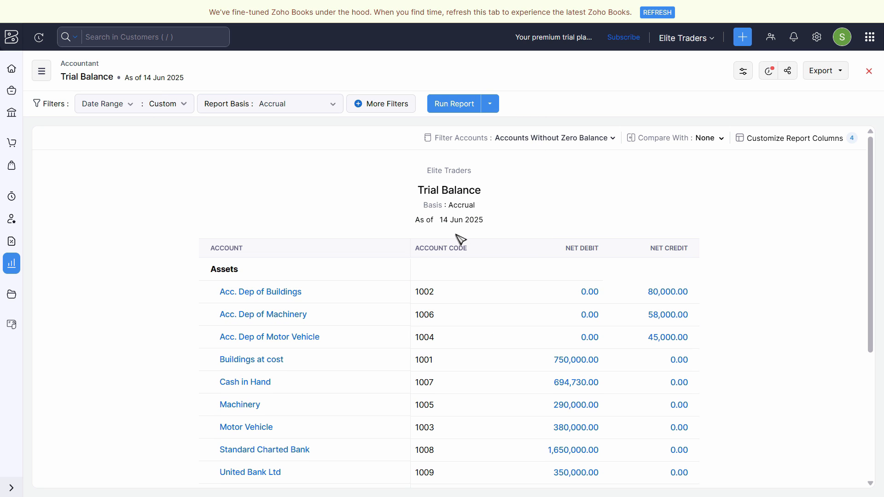
{"action": "left_click", "coordinate": [444, 106]}
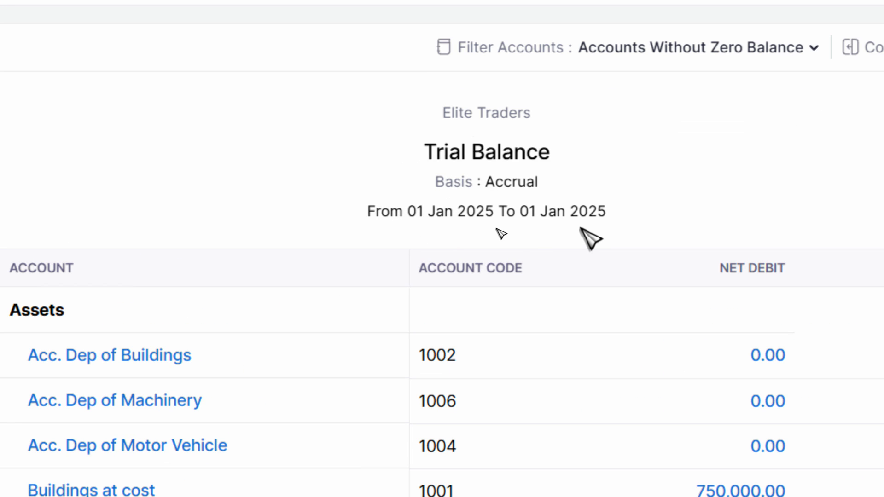
- Review the debit and credit balances in the Trial Balance report, including Opening Balance Adjustments, equity and the totals
{"action": "scroll", "coordinate": [787, 252], "scroll_direction": "down", "scroll_amount": 3}
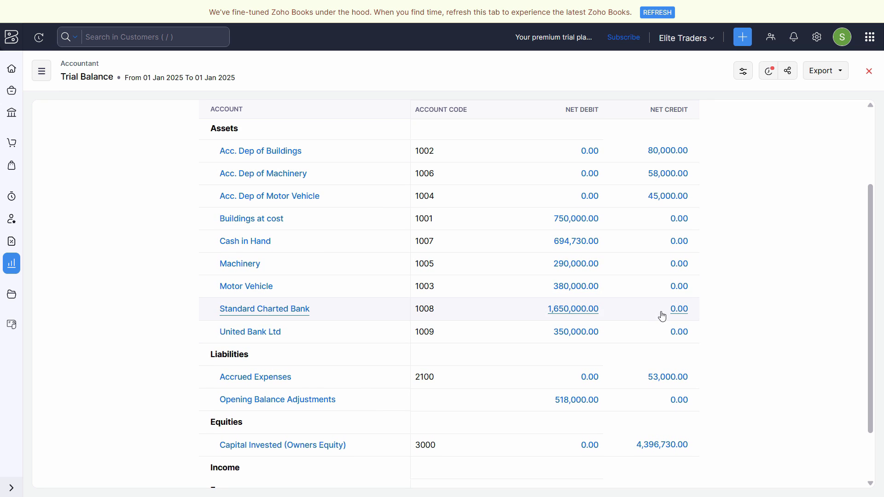
{"action": "scroll", "coordinate": [661, 318], "scroll_direction": "down", "scroll_amount": 2}
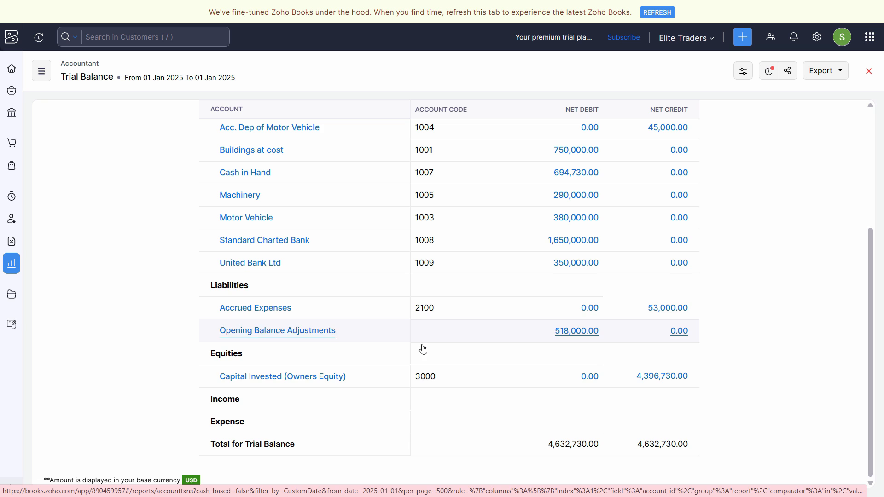
{"action": "scroll", "coordinate": [558, 409], "scroll_direction": "up", "scroll_amount": 5}
{"action": "scroll", "coordinate": [819, 272], "scroll_direction": "down", "scroll_amount": 1}
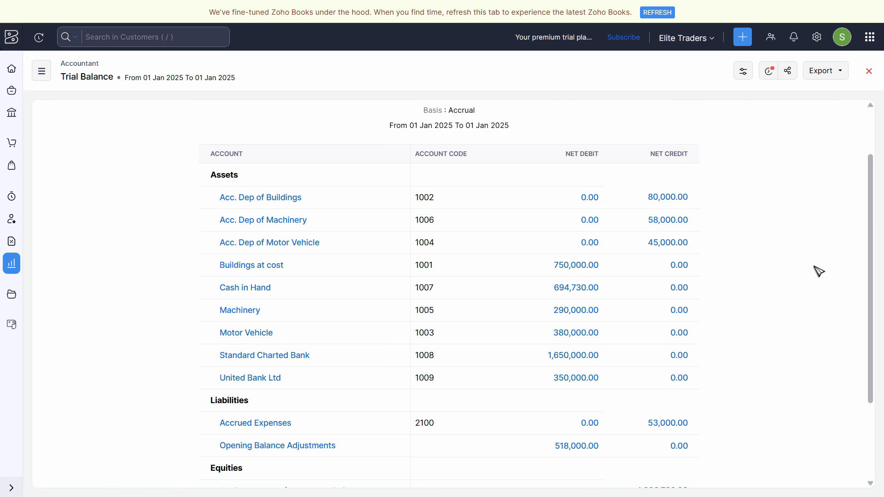